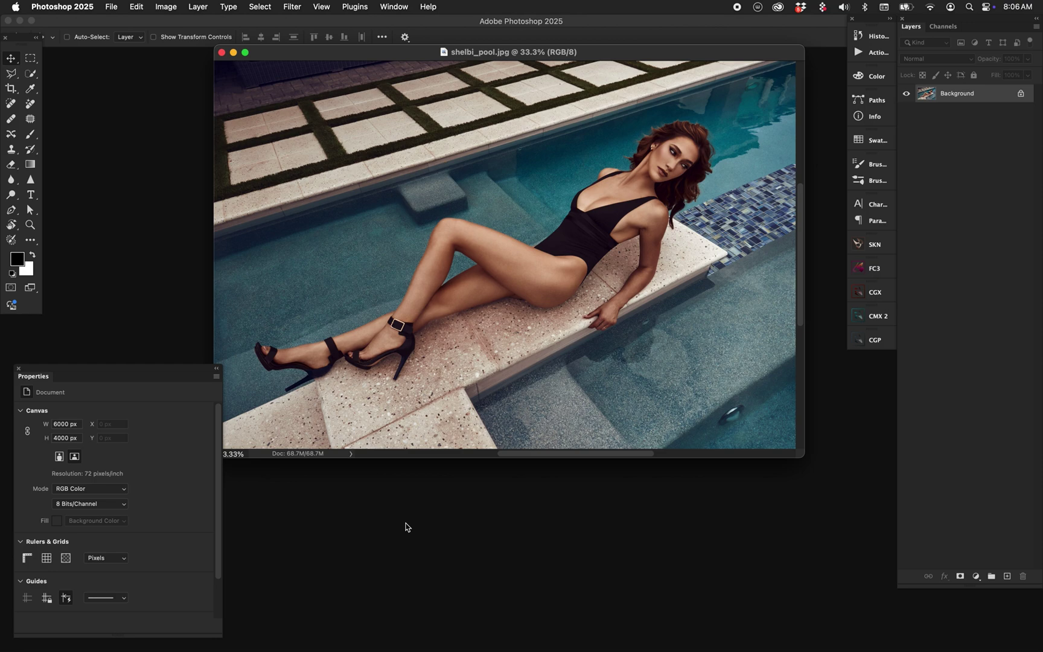
Switch the photo to full-screen view with the menu bar and reposition it in the workspace
key("f")
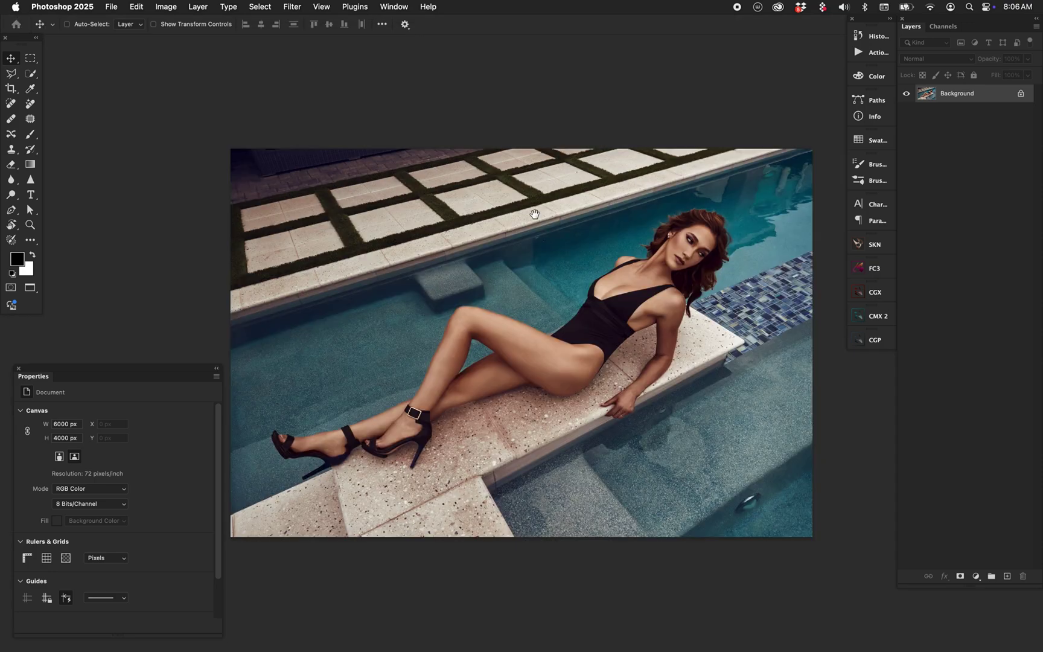
mouse_move(533, 215)
left_mouse_down()
mouse_move(528, 236)
mouse_move(527, 214)
left_mouse_up()
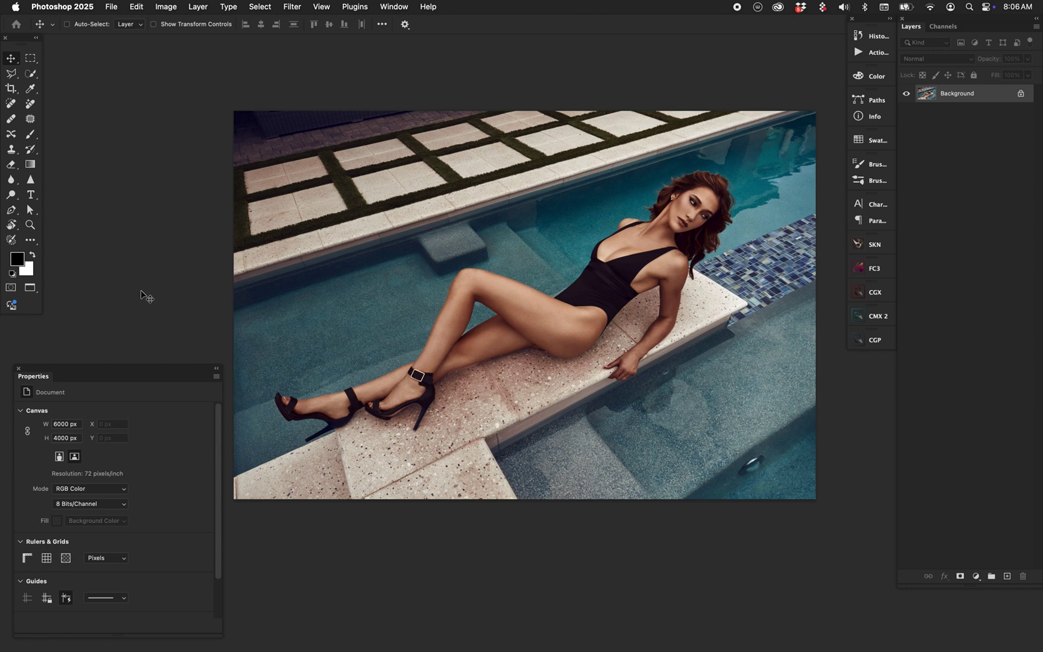
Add a black-to-white Gradient Map adjustment layer above the Background layer
key("x")
key("x")
key("x")
key("x")
key("x")
key("x")
left_click(978, 575)
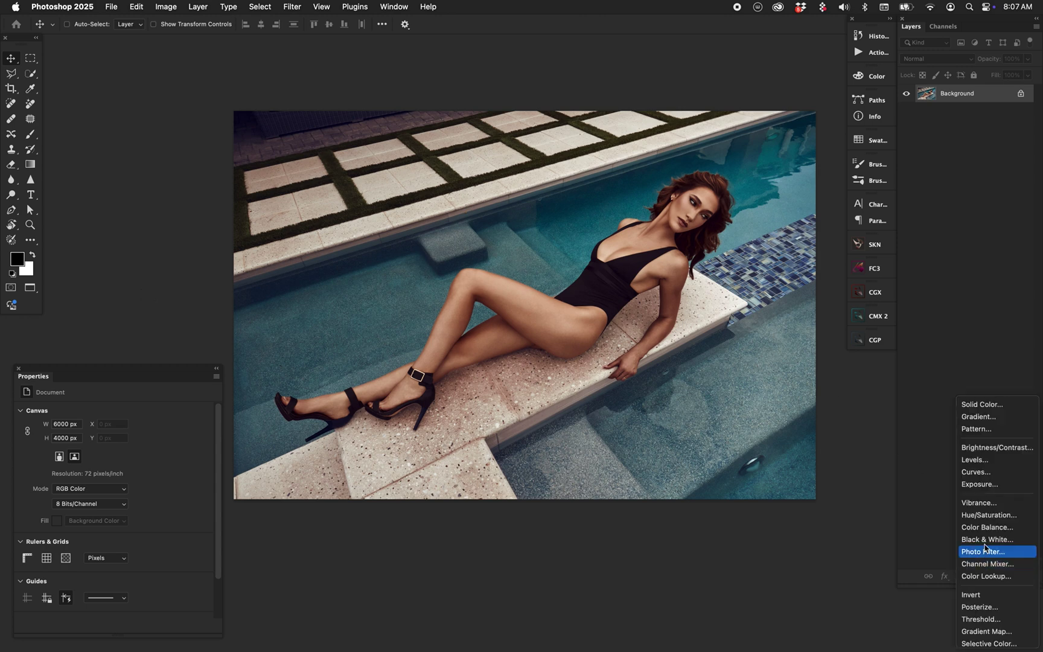
left_click(983, 632)
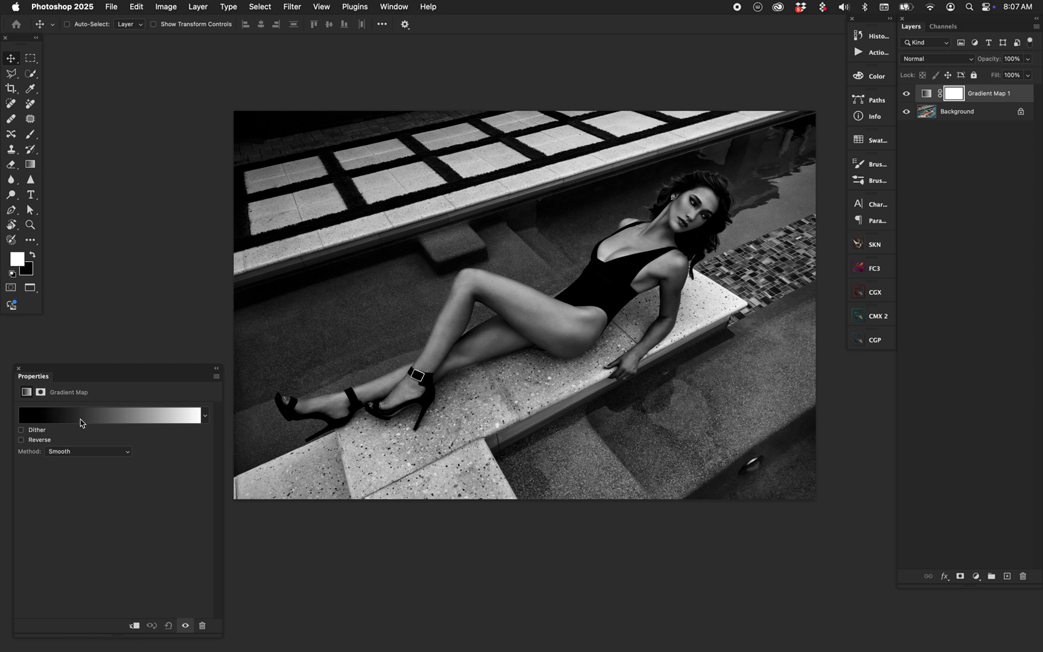
left_click(84, 415)
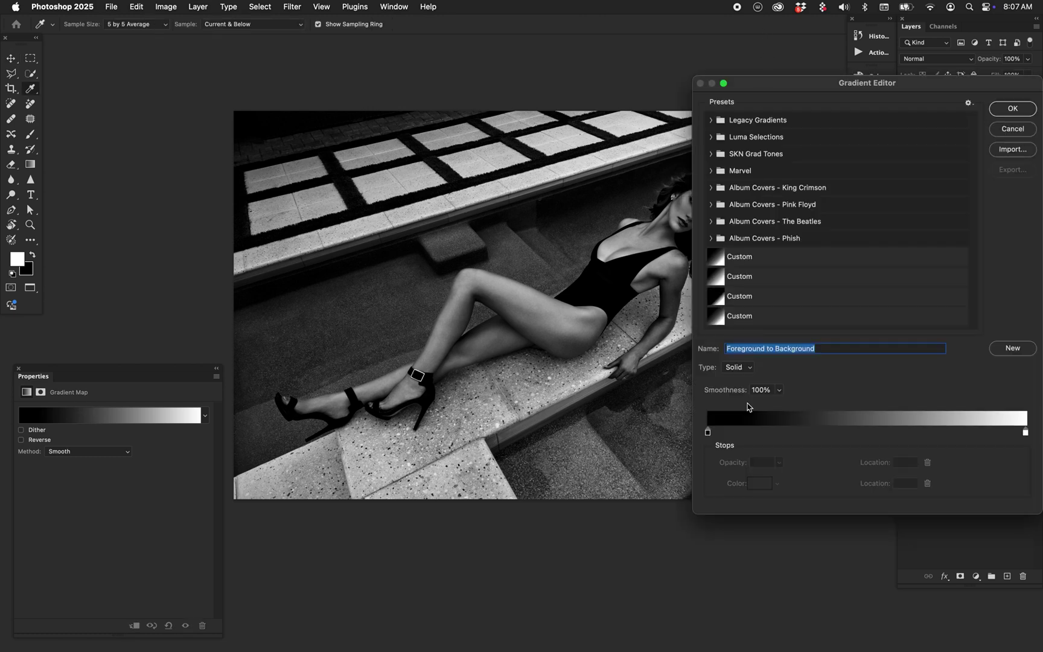
left_click(709, 433)
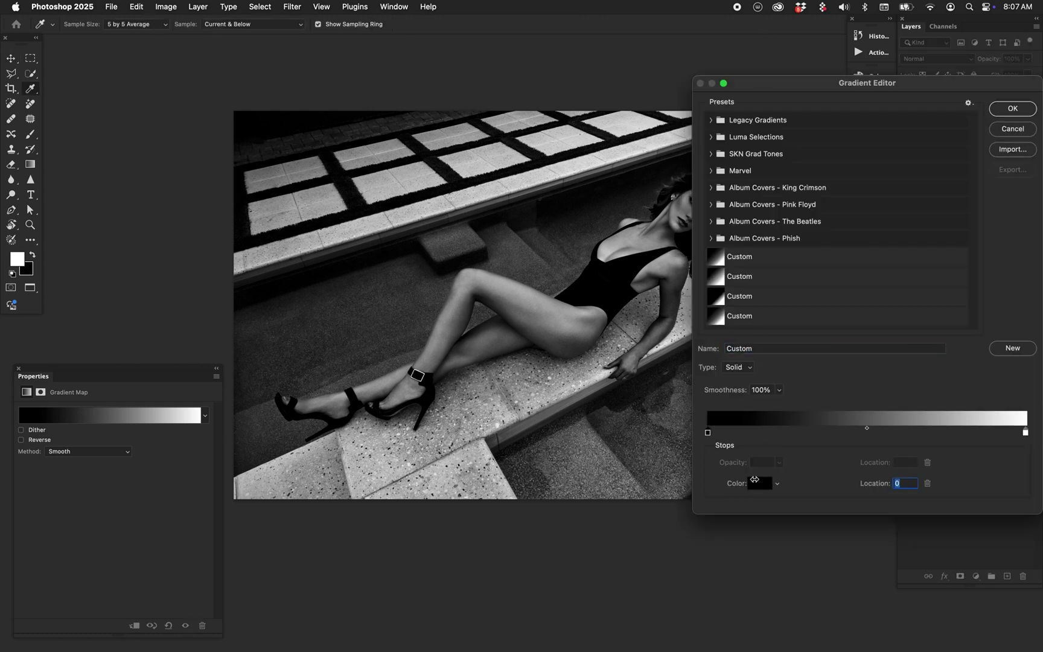
left_click(760, 483)
left_click(878, 374)
type("000000")
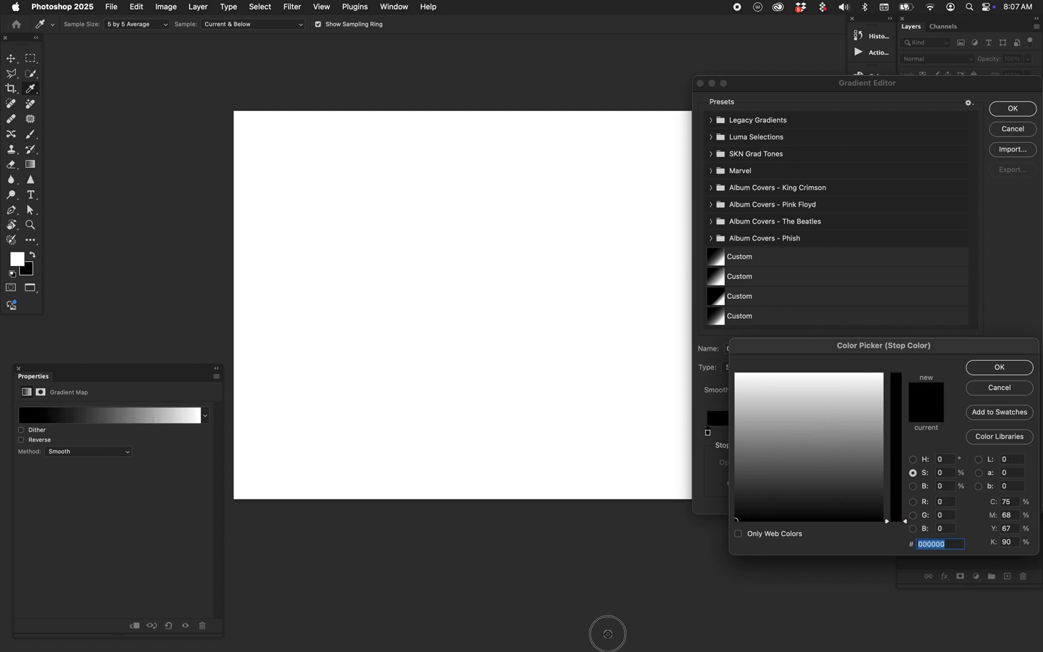
left_click(991, 371)
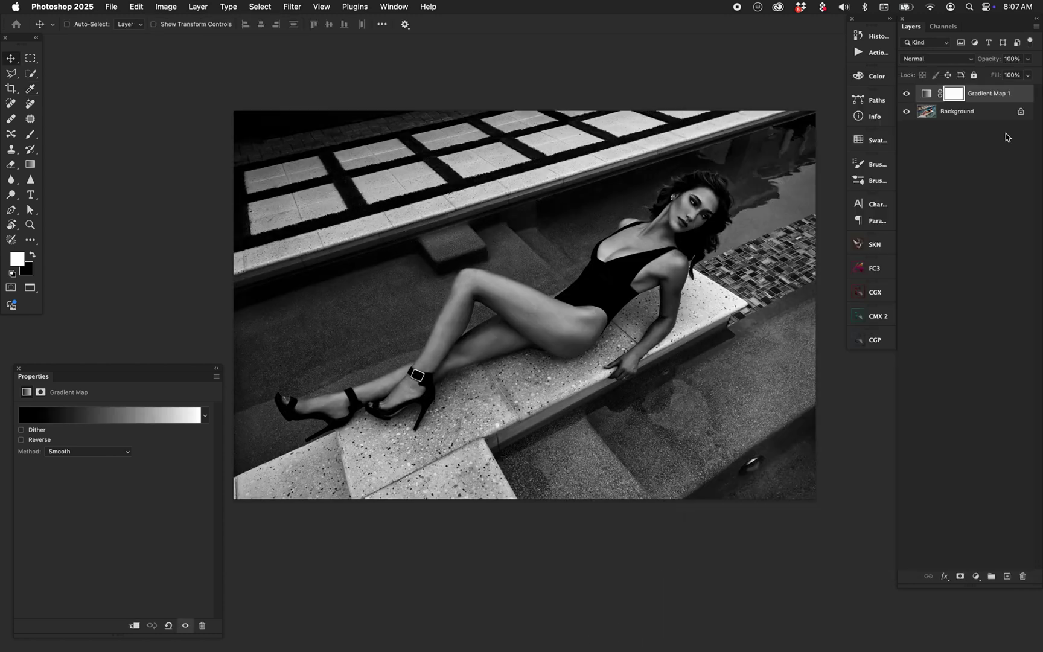
left_click(1006, 128)
Edit the Gradient Map's gradient, moving the black stop to location 60 and the white stop to location 0
left_click_drag(559, 233, 445, 221)
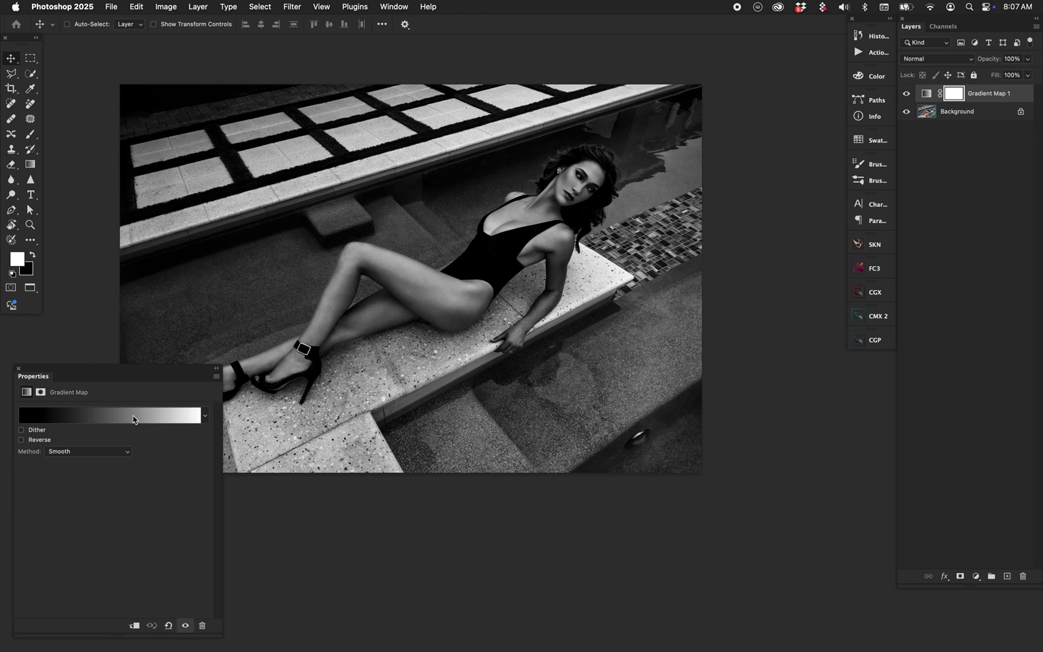
left_click(133, 418)
left_click_drag(775, 82, 730, 184)
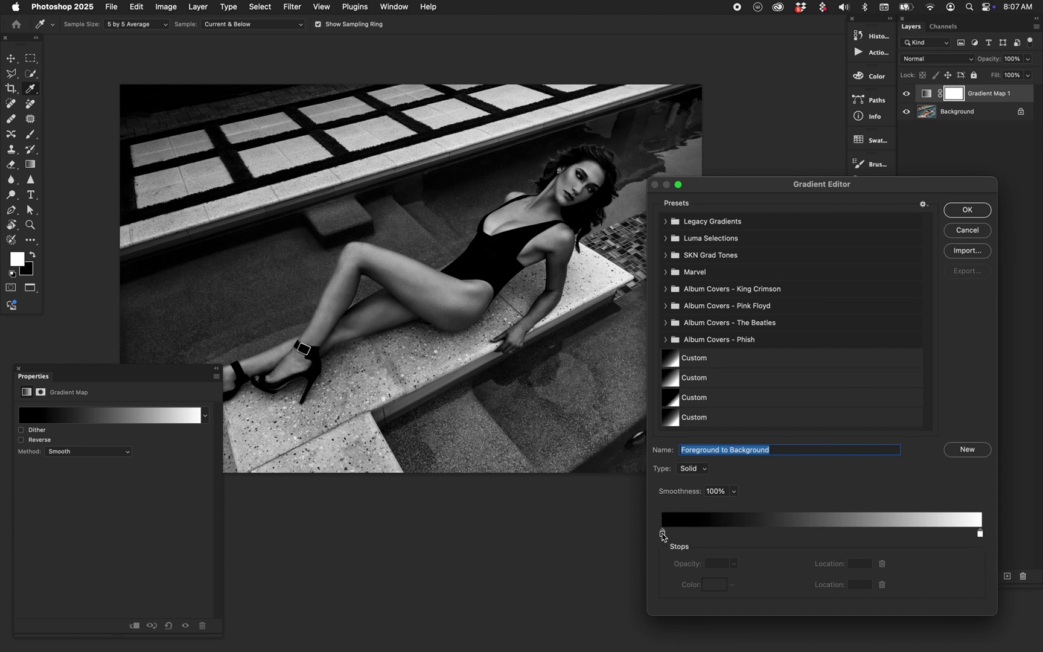
left_click_drag(663, 534, 851, 534)
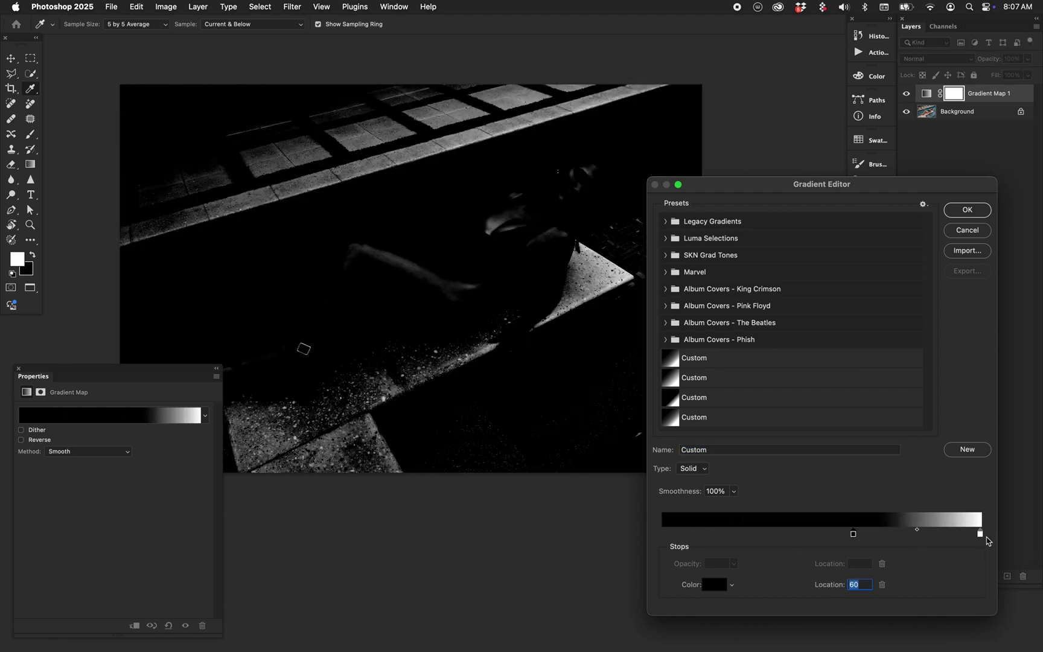
left_click(980, 534)
left_click_drag(980, 534, 670, 534)
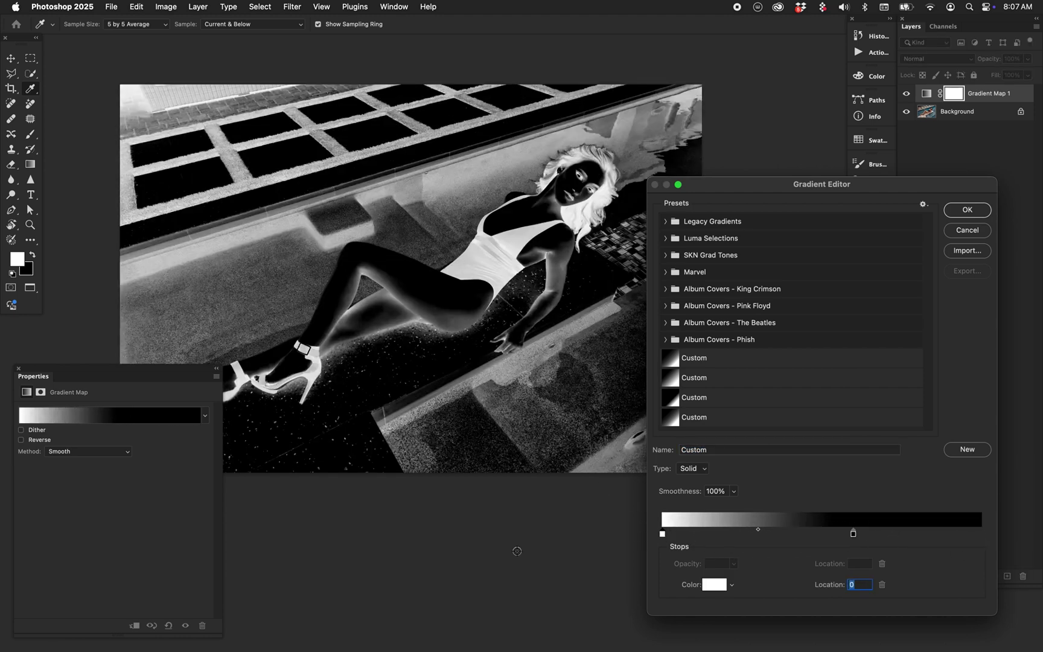
Move the gradient's black stop to location 34 and apply the edited gradient
left_click_drag(853, 532, 779, 533)
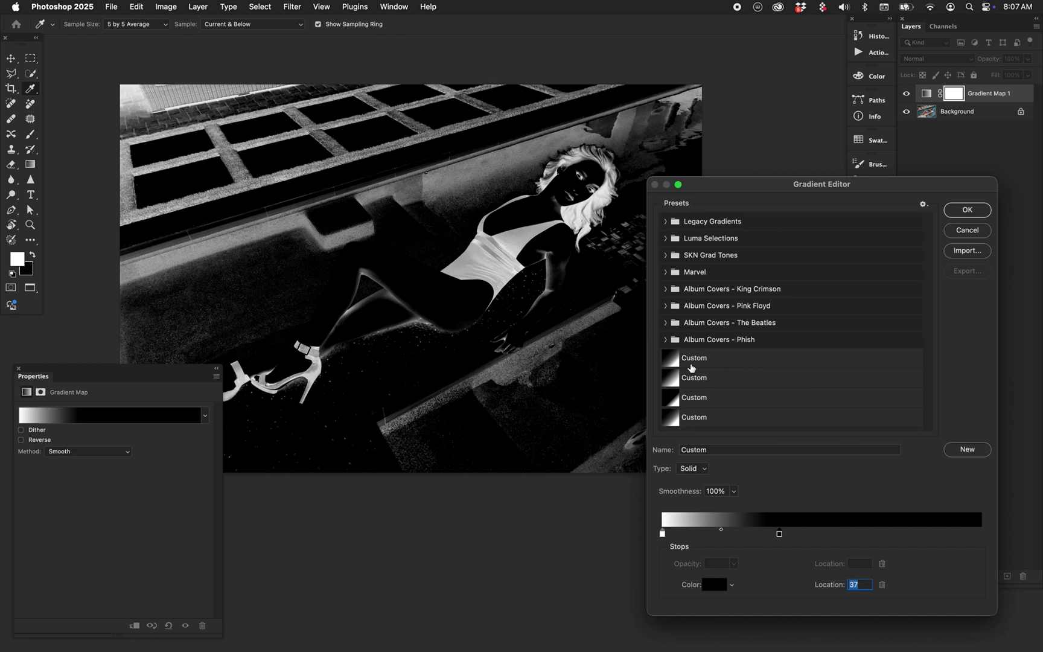
left_click_drag(780, 537, 772, 534)
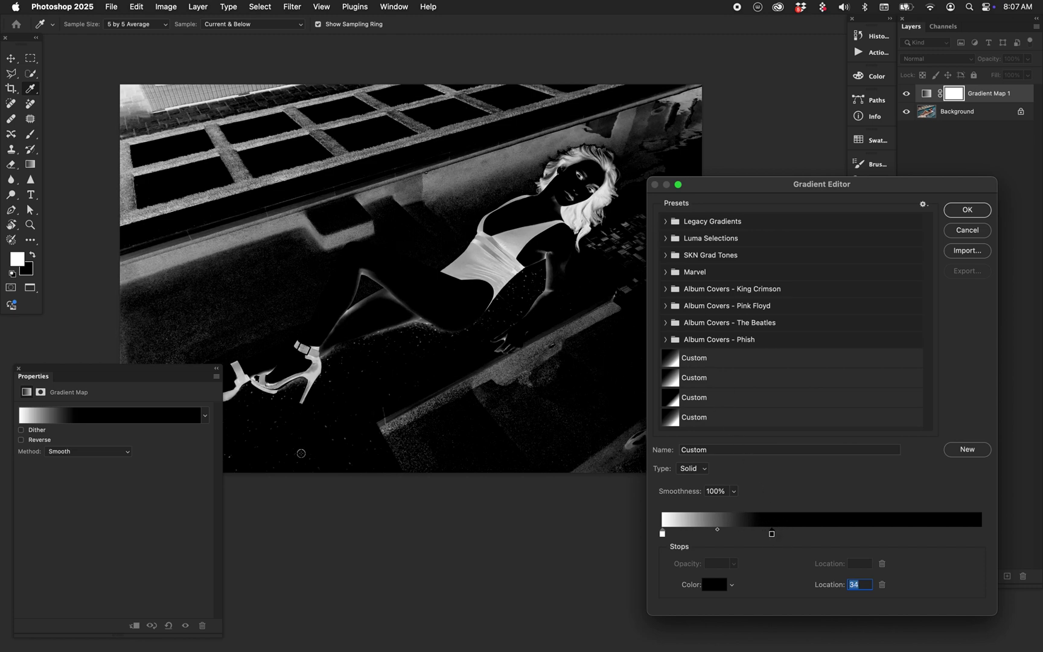
mouse_move(715, 189)
left_mouse_down()
mouse_move(777, 168)
mouse_move(727, 181)
left_mouse_up()
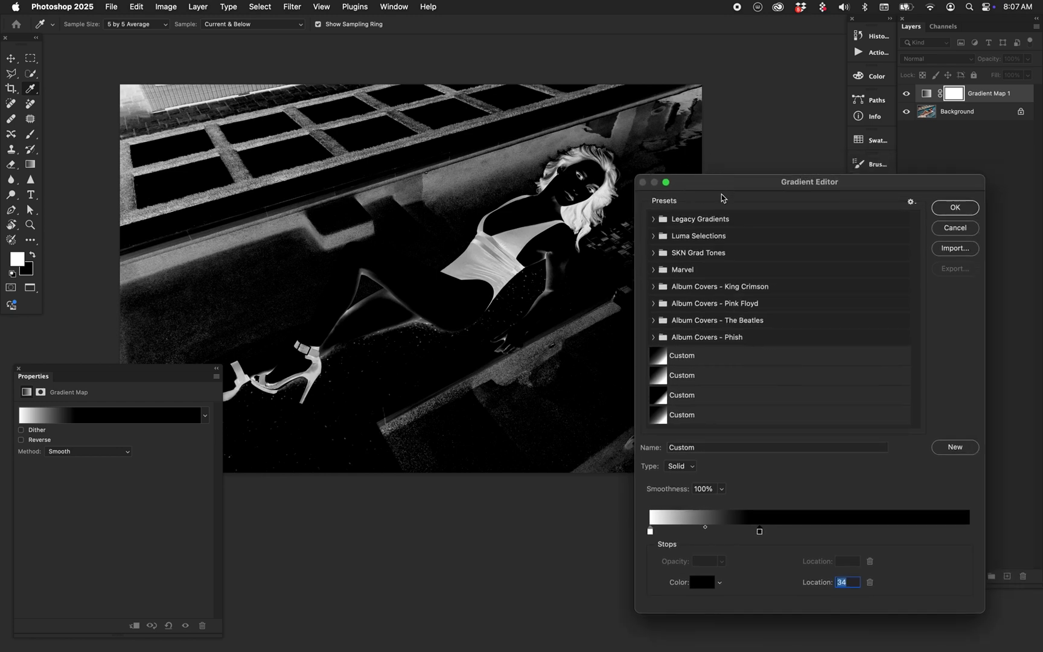
left_click(947, 209)
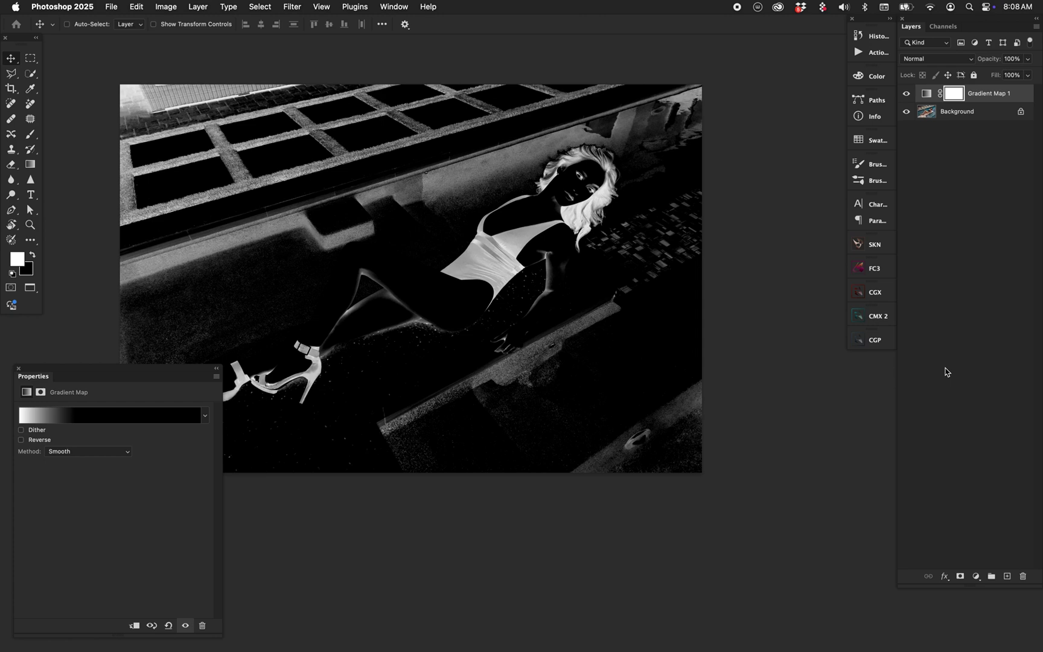
Add a Hue/Saturation adjustment layer masked by a luminosity selection of the gradient-mapped image, with the Gradient Map layer hidden
key("super")
key("super+alt+2")
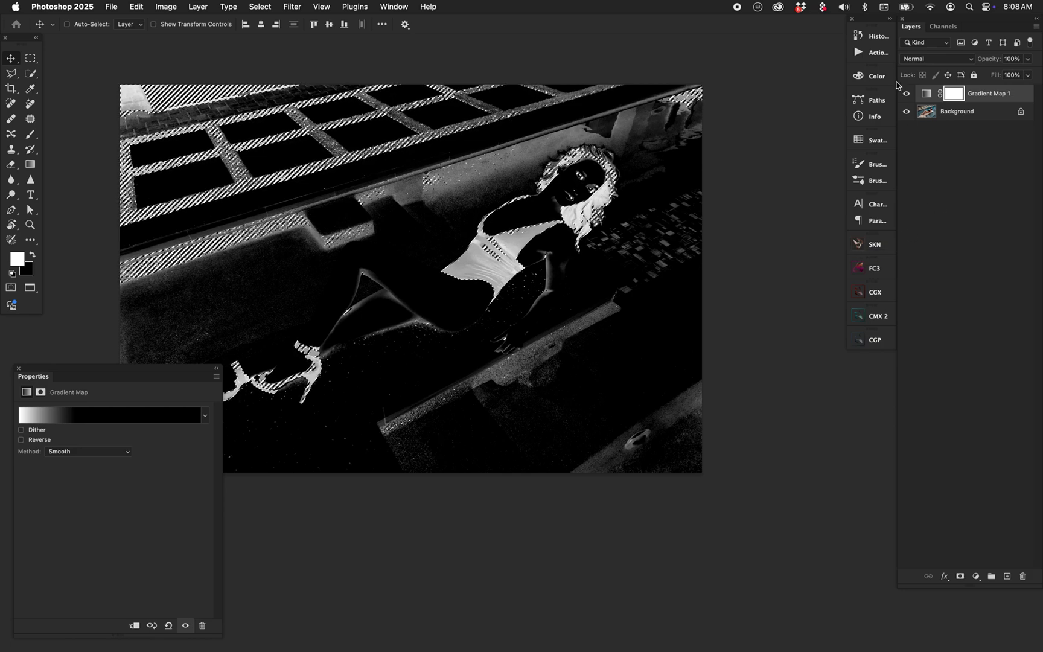
left_click(906, 94)
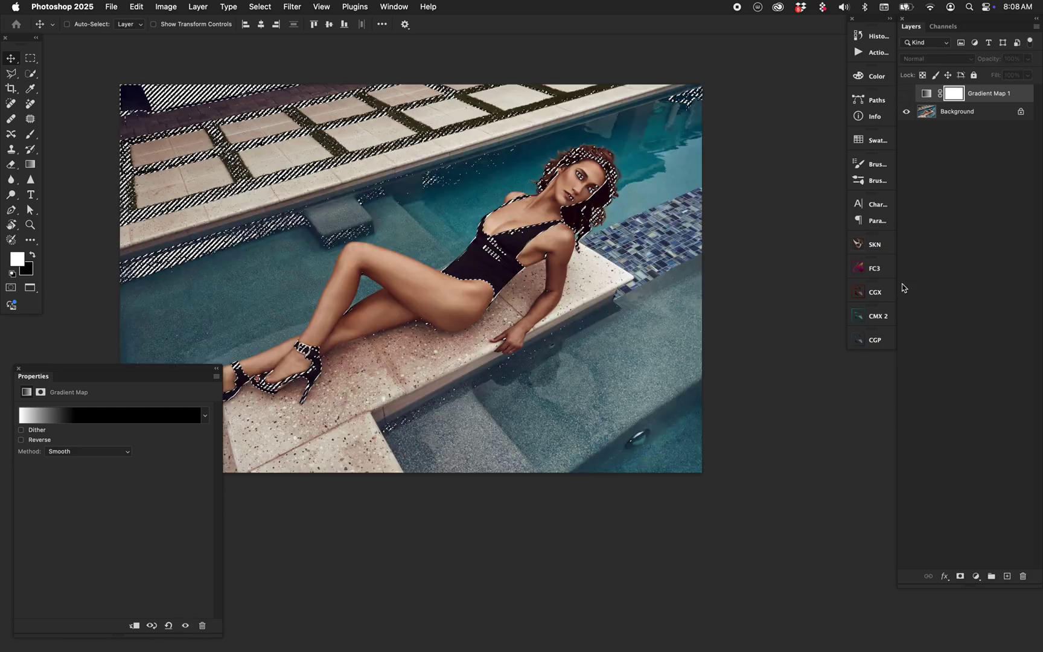
left_click(976, 577)
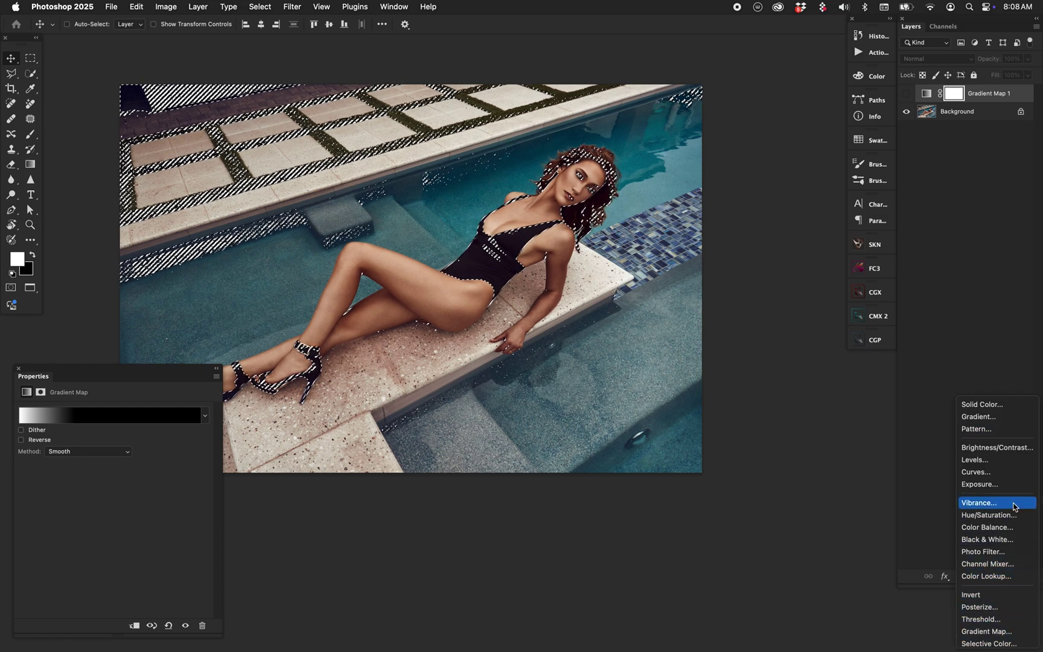
left_click(1000, 516)
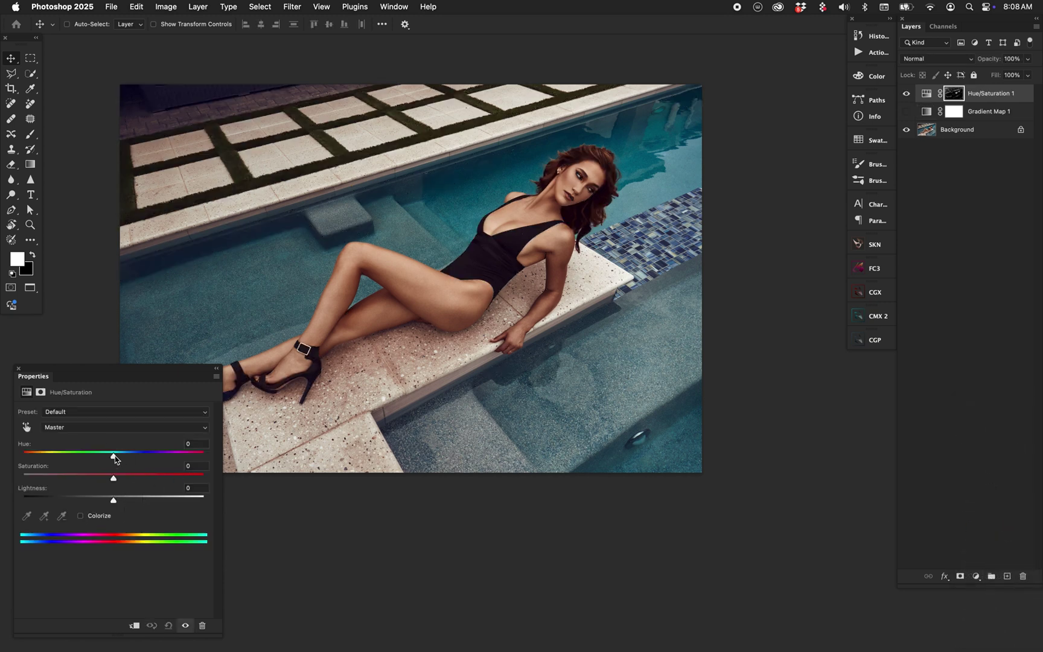
Try colorizing the masked shadows with hue 61 and saturation 64, and reset the Hue/Saturation adjustment to its defaults
left_click_drag(113, 455, 169, 450)
left_click(80, 515)
left_click(139, 476)
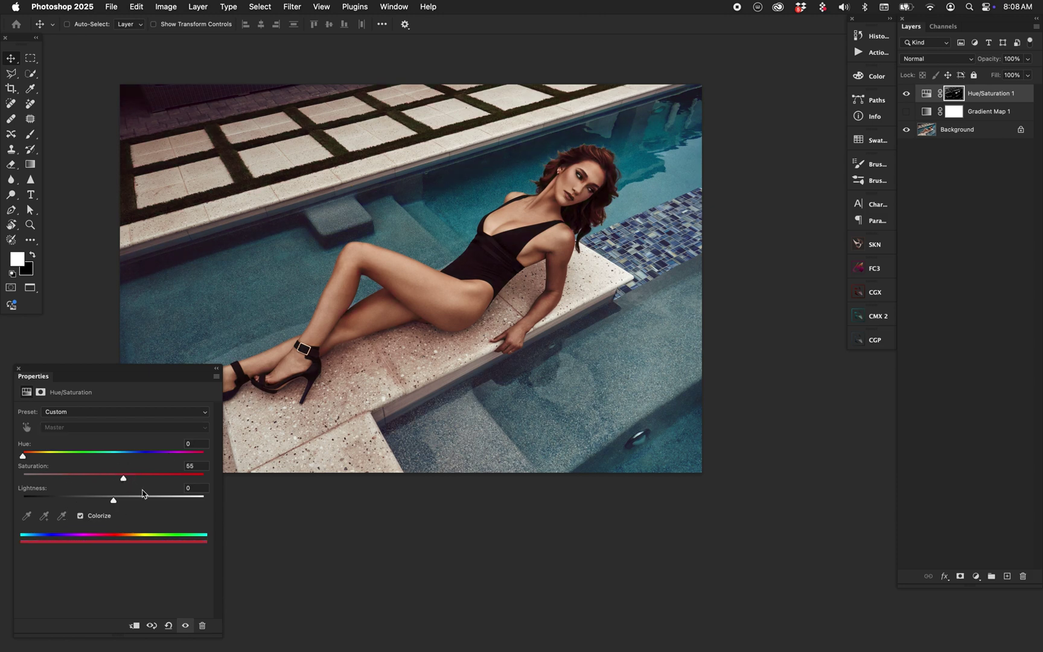
left_click(51, 454)
left_click_drag(51, 454, 203, 461)
left_click_drag(131, 456, 52, 440)
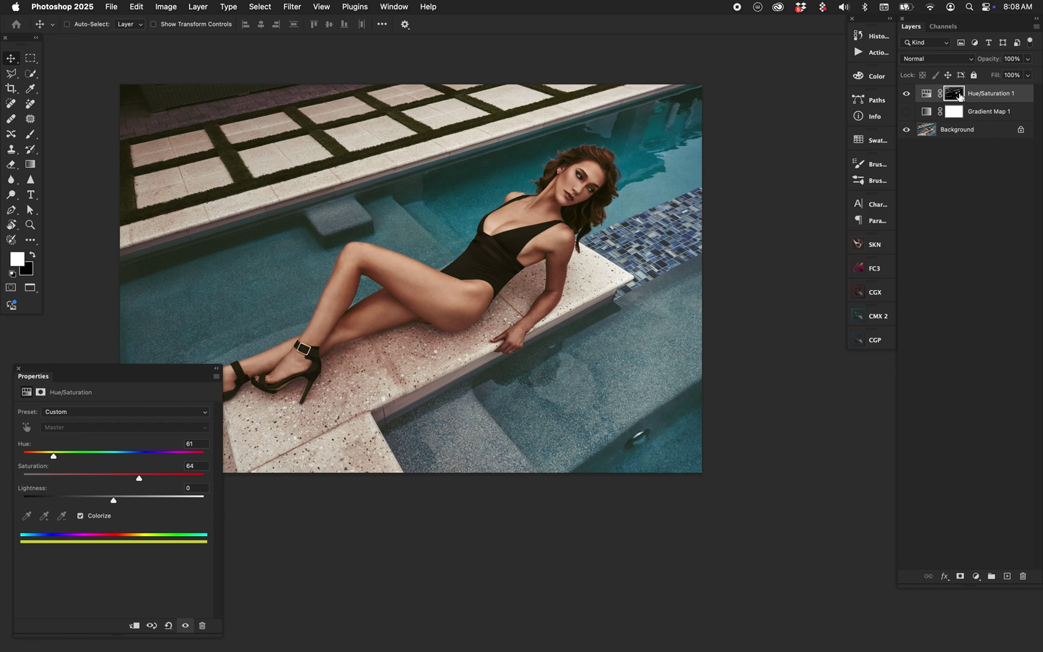
left_click(169, 625)
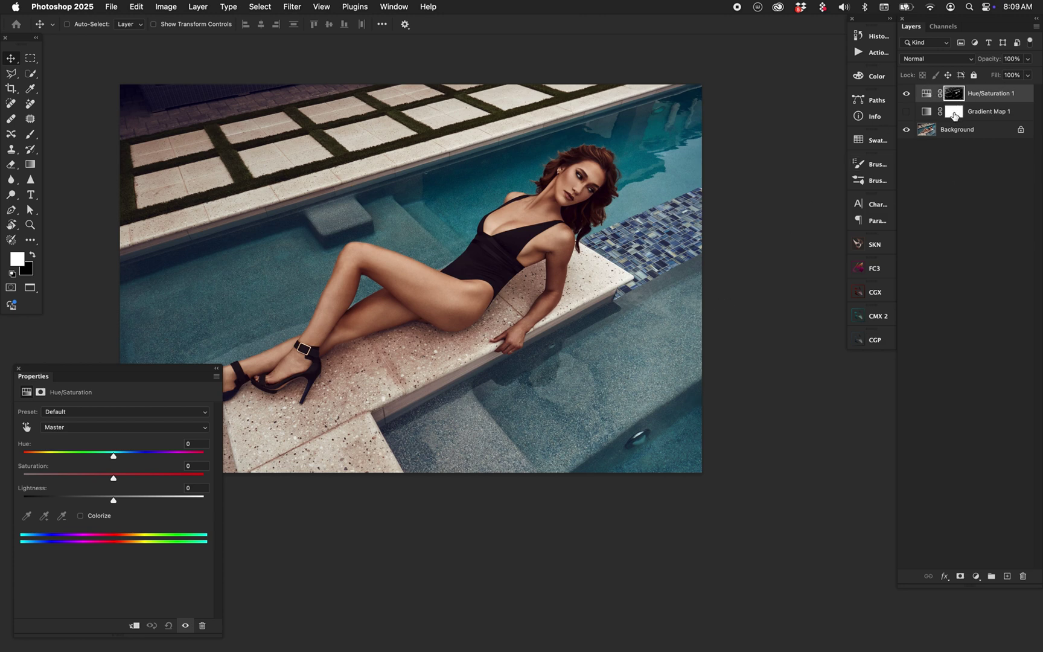
Fill the Hue/Saturation layer's mask with black and hide the layer
key("x")
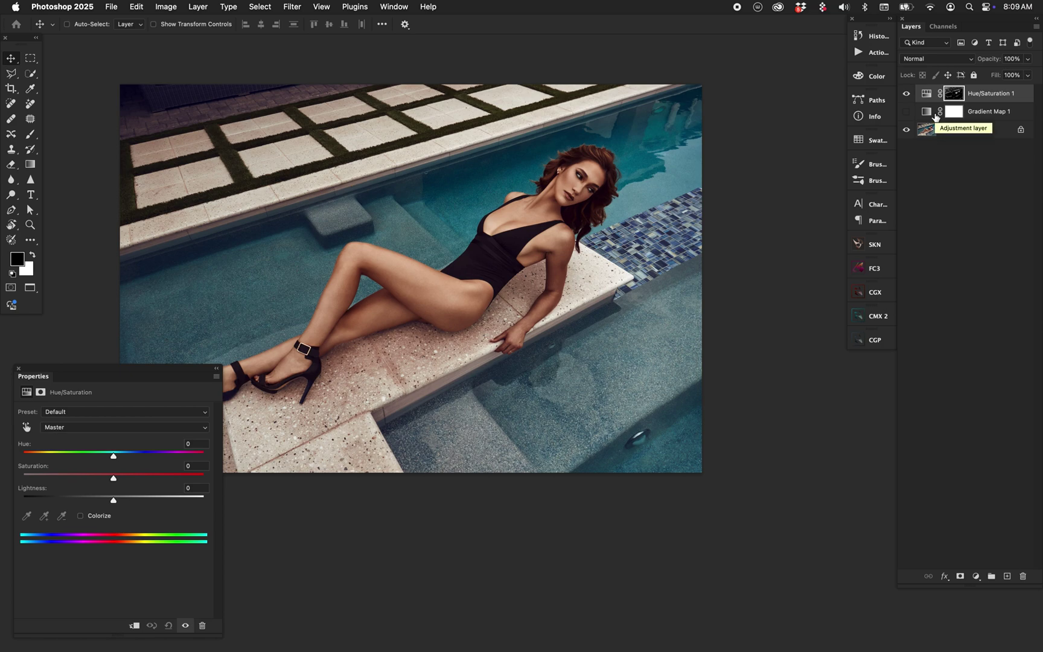
key("alt+BackSpace")
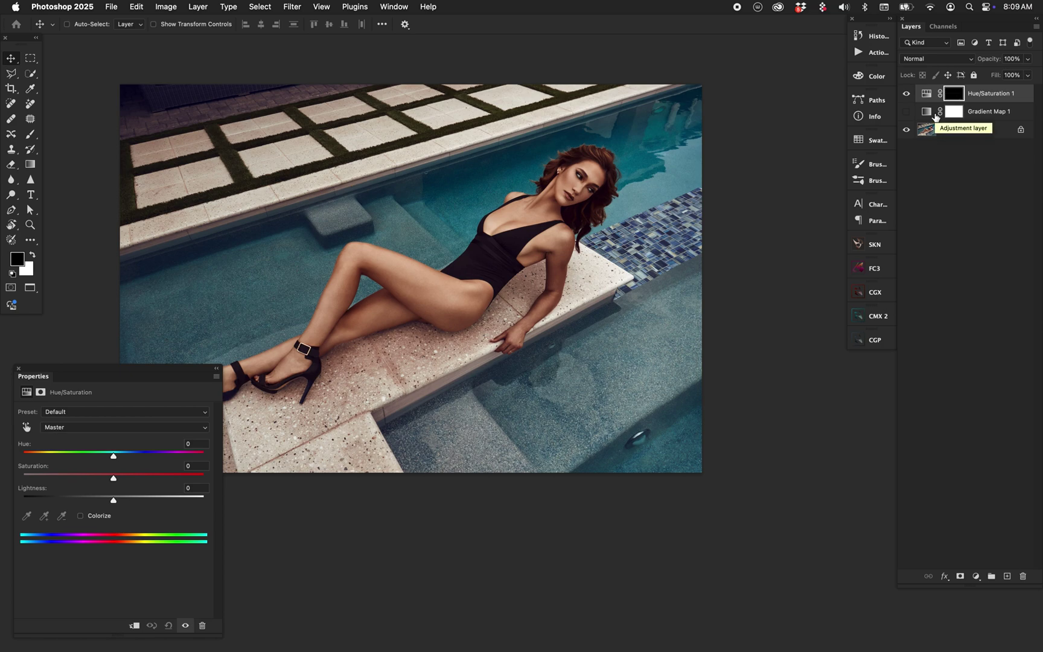
left_click(906, 94)
Show the Gradient Map layer and move its gradient's black stop to location 53
left_click(906, 111)
left_click(935, 112)
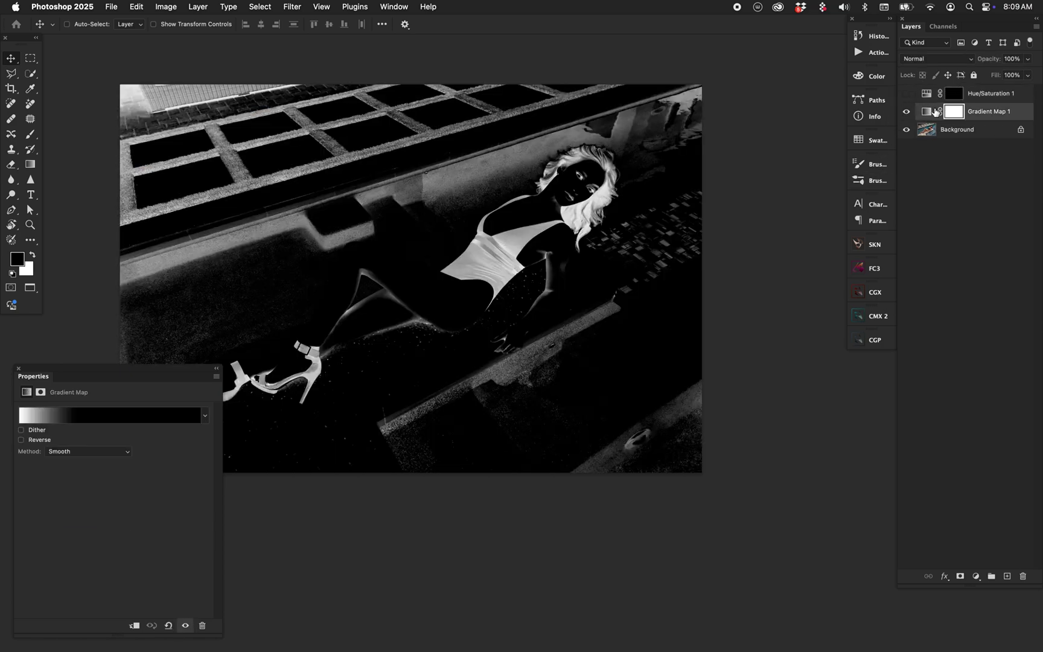
left_click(101, 413)
left_click_drag(760, 531, 819, 594)
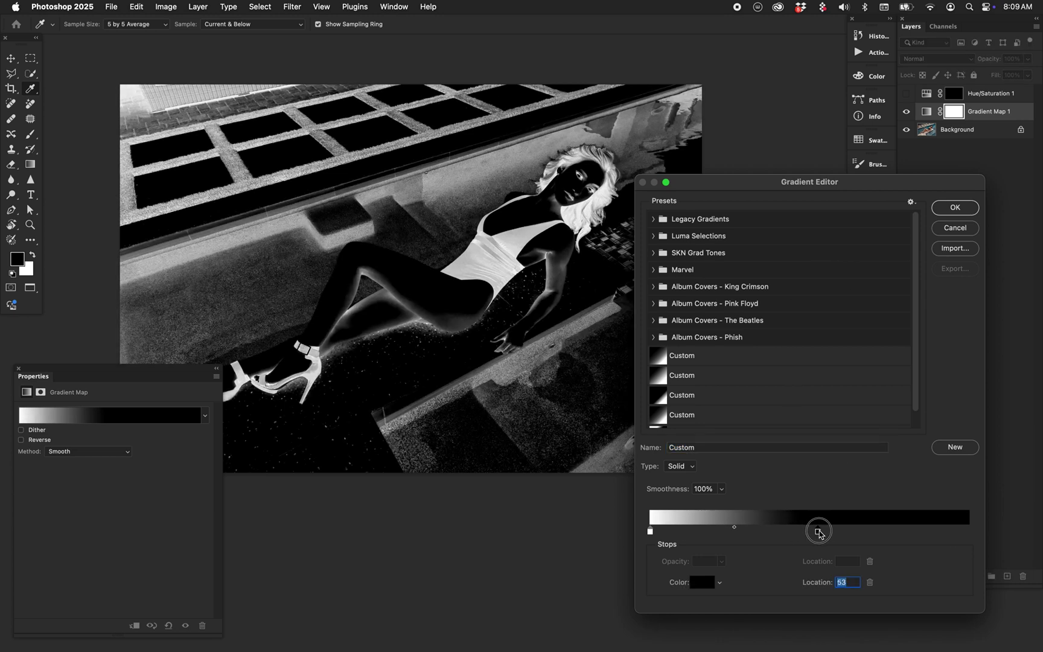
left_click(955, 207)
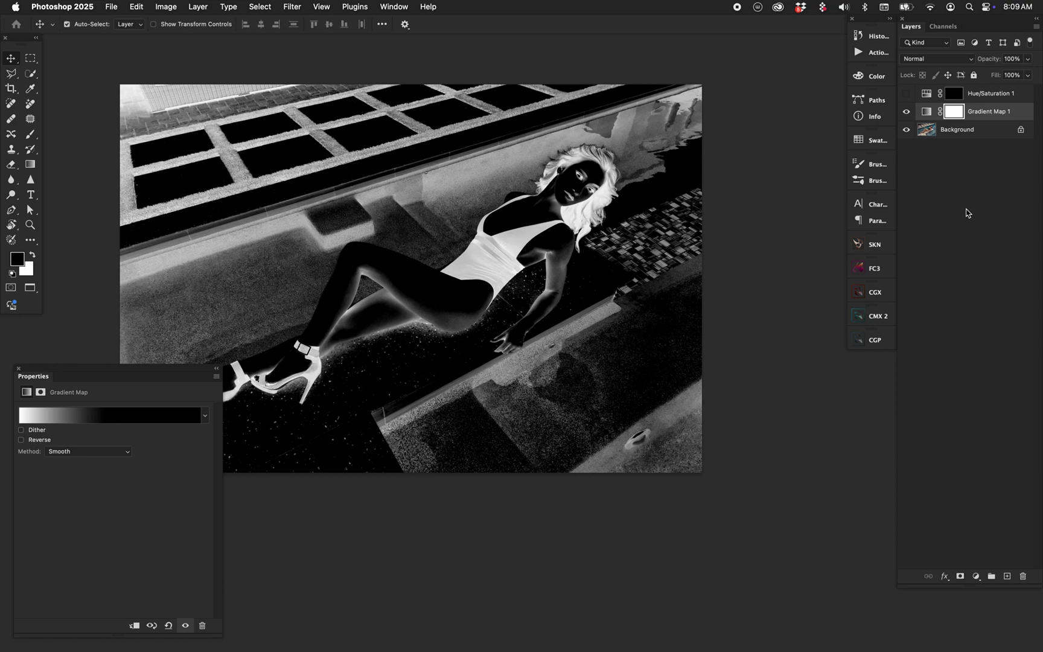
Load the gradient-mapped image's luminosity as a selection, and swap visibility from the Gradient Map layer to the Hue/Saturation layer
key("super+alt+2")
left_click(906, 111)
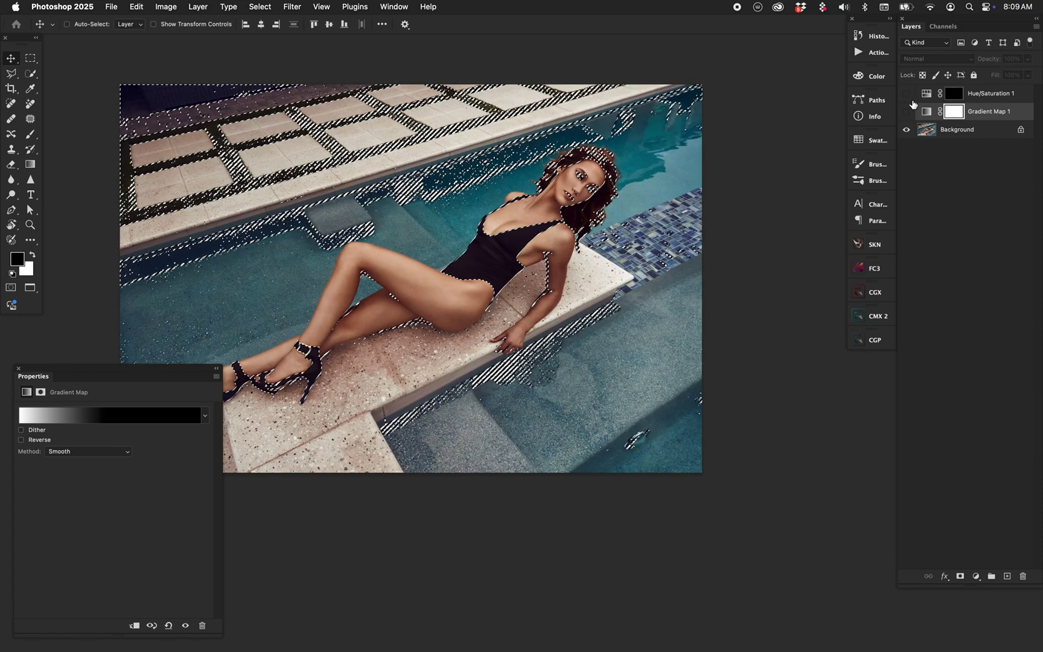
left_click(906, 93)
Invert the Hue/Saturation layer's black mask within the selection, deselect, and inspect the mask on its own
left_click(954, 93)
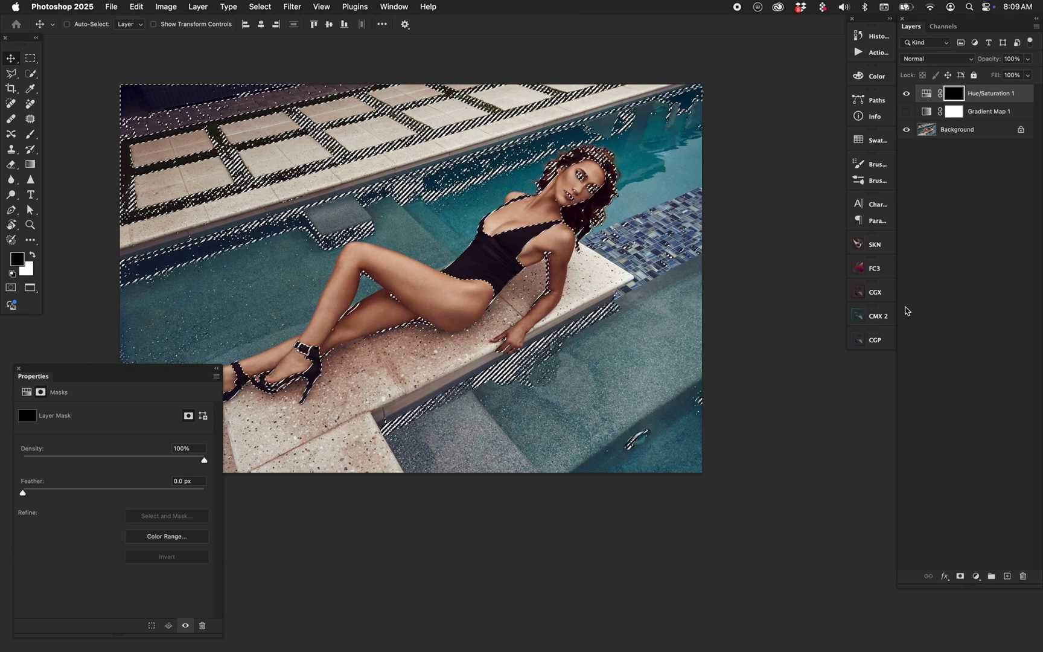
key("super+i")
key("super+d")
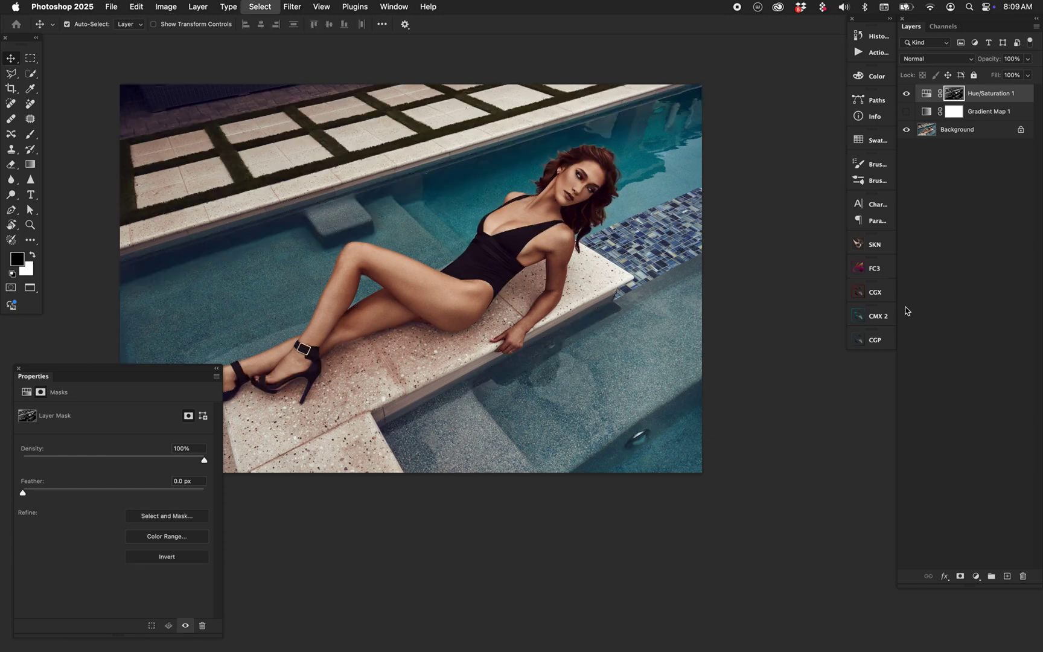
left_click(953, 95, "alt")
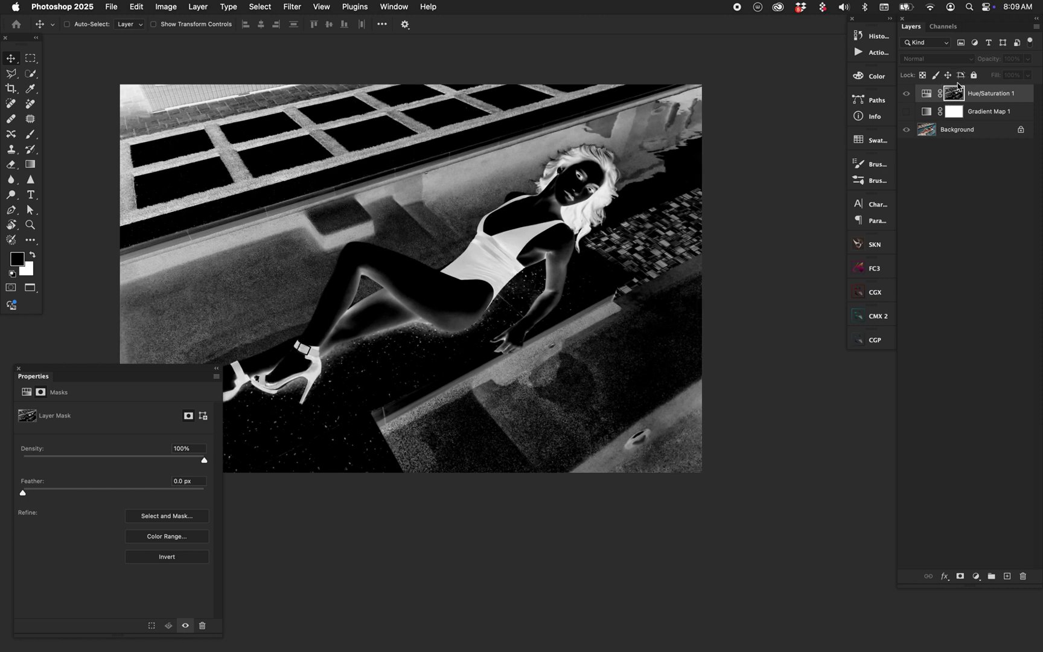
left_click(958, 88, "alt")
Try colorizing the Hue/Saturation layer with hue 76 and saturation 53, and reset the adjustment to its defaults
left_click(928, 95)
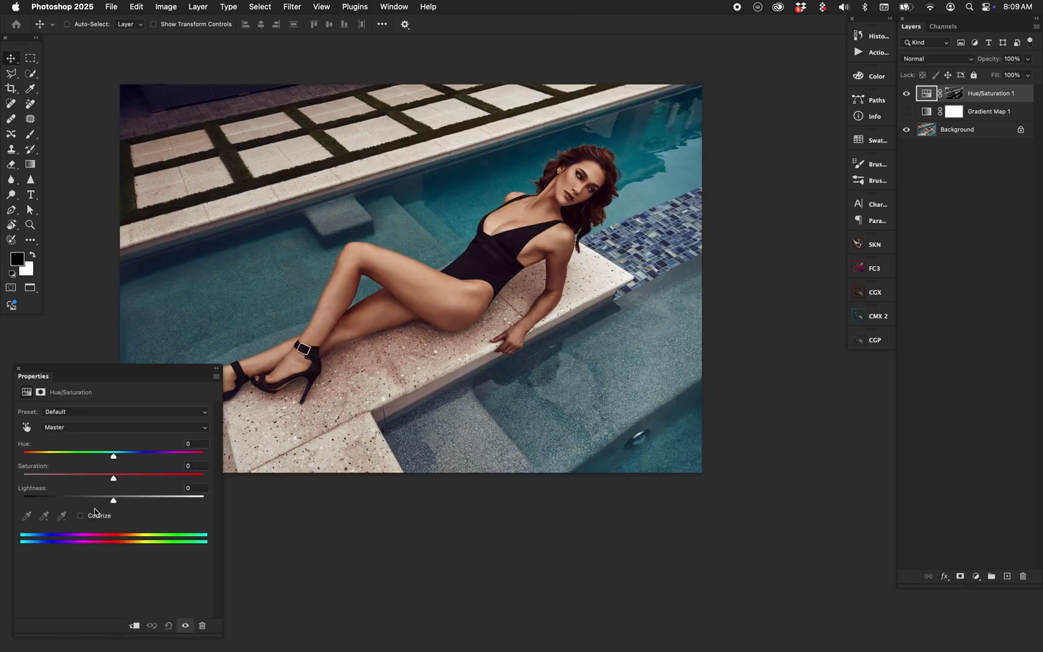
left_click(95, 513)
left_click_drag(104, 476, 56, 454)
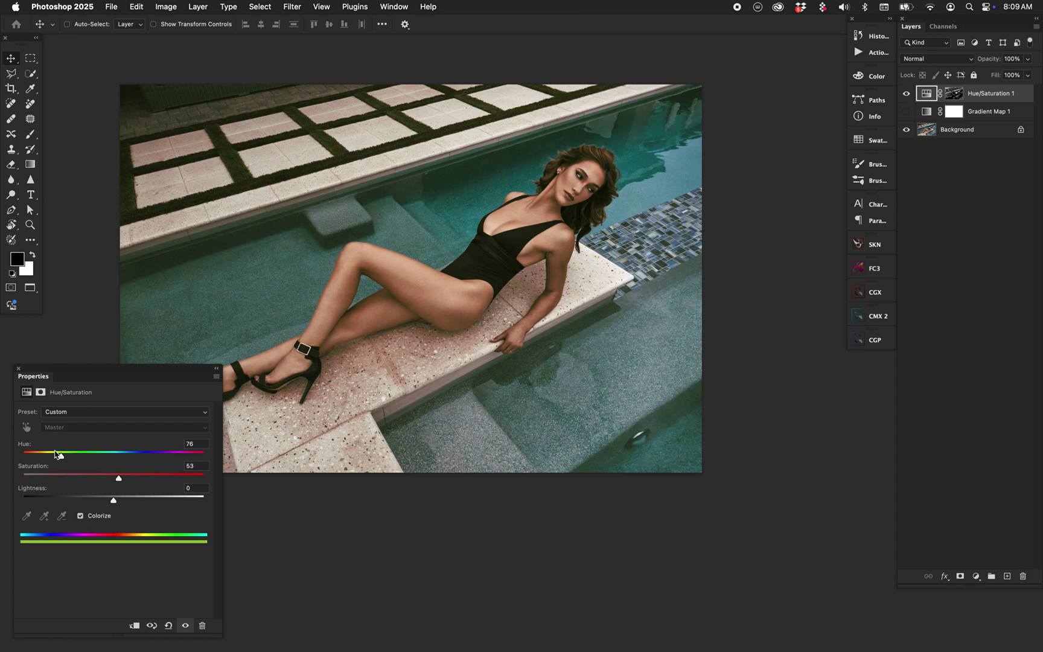
left_click(168, 627)
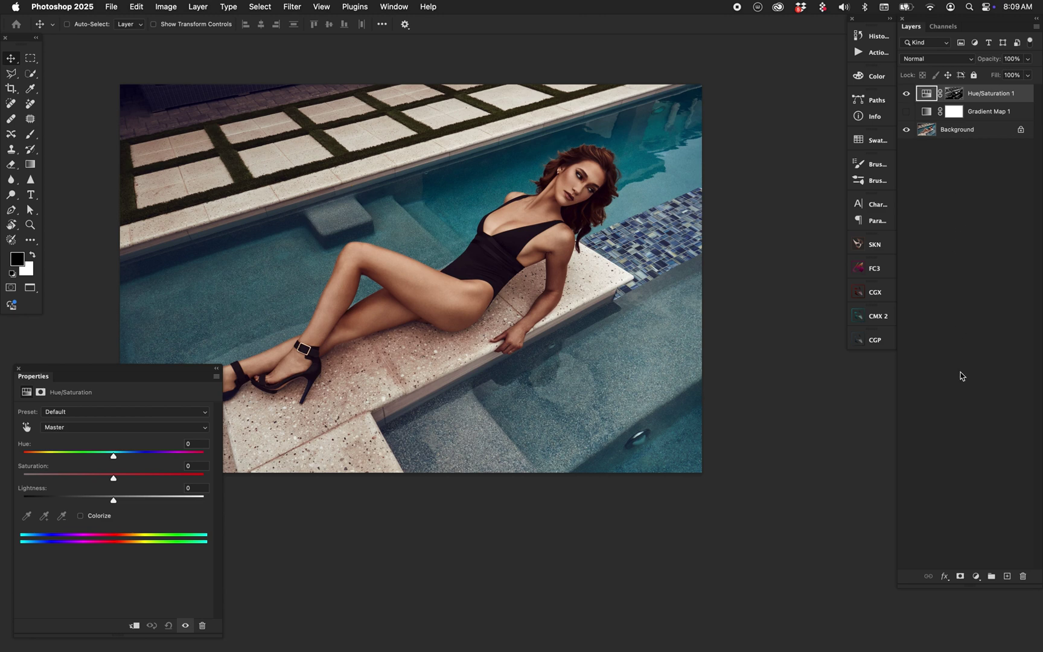
left_click(976, 576)
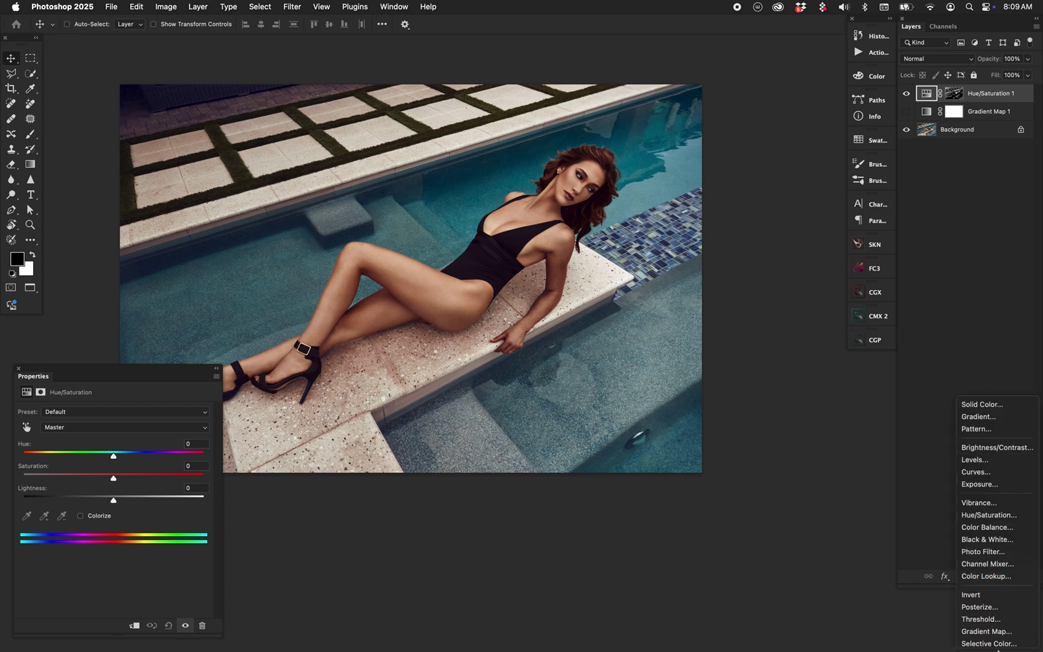
left_click(984, 338)
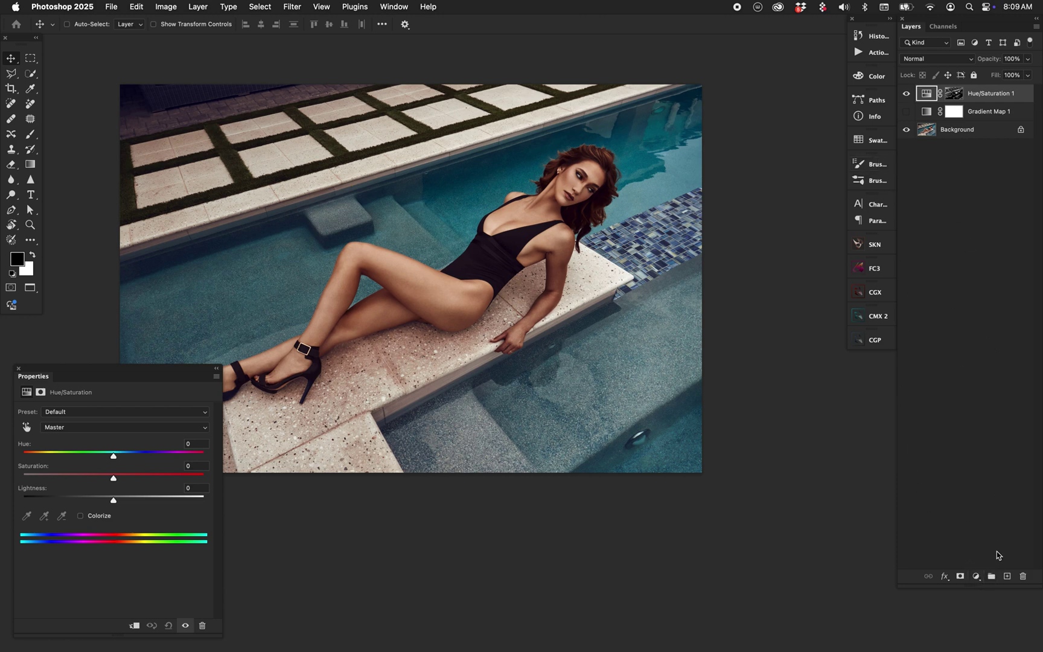
scroll(603, 254, "left", 5)
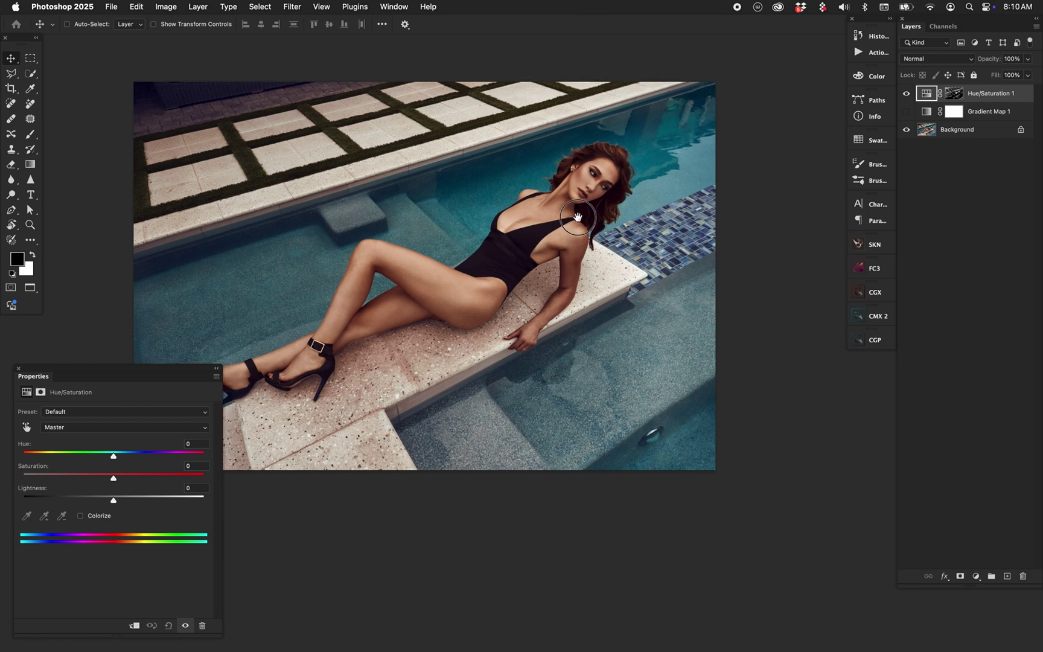
Create a new layer above the Hue/Saturation layer and fill it with saturated red
left_click(1006, 575)
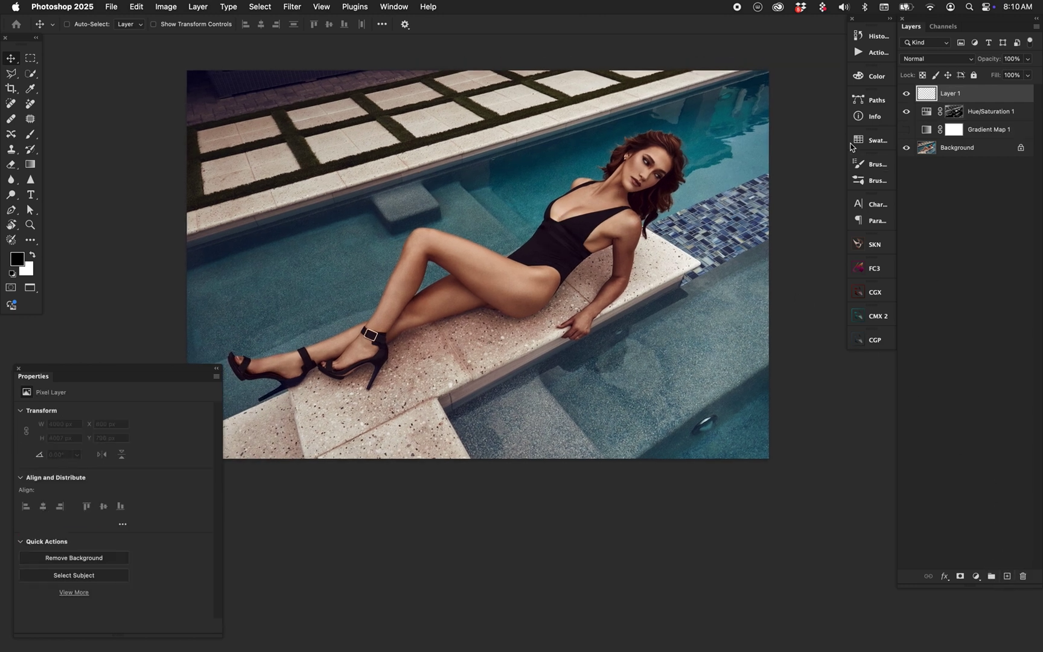
left_click(22, 263)
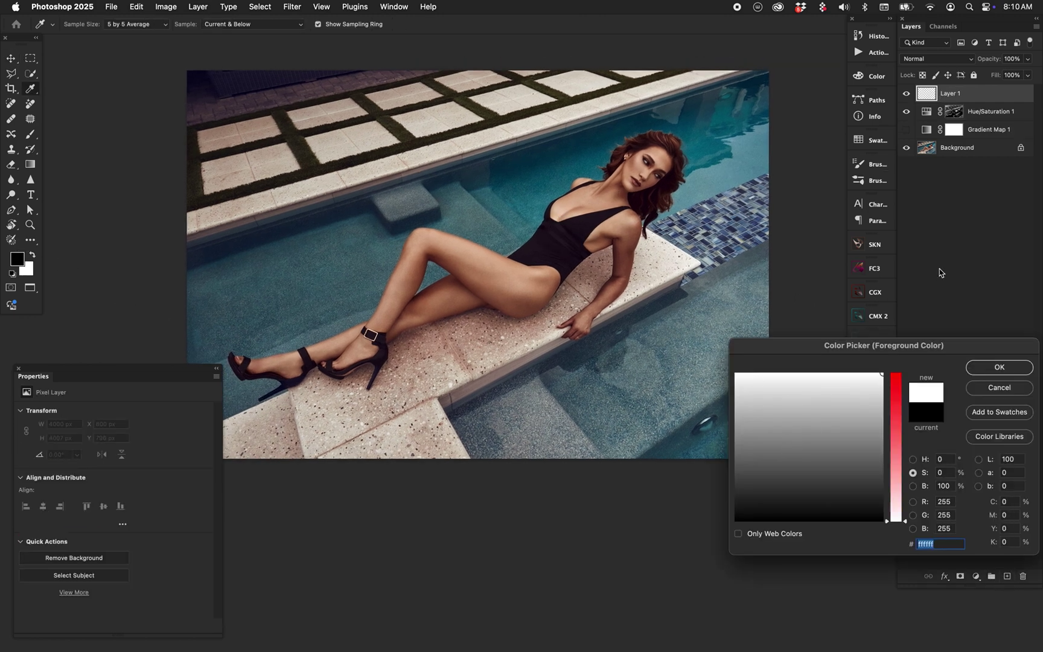
left_click_drag(897, 458, 897, 375)
left_click(988, 368)
key("v")
key("alt+BackSpace")
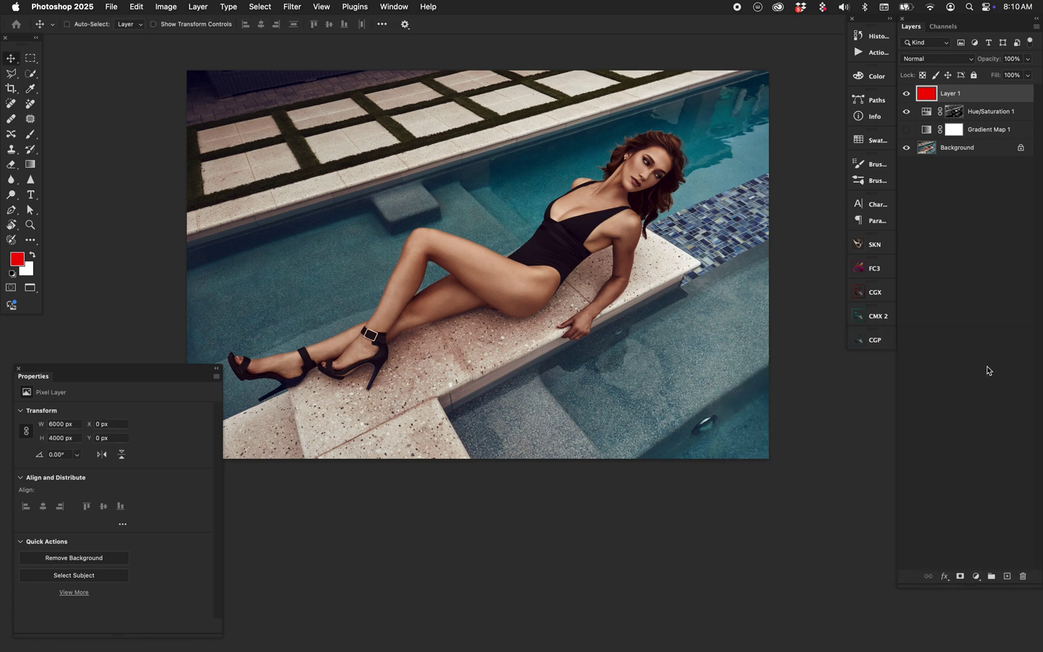
Show only the Gradient Map over the Background by hiding Layer 1 and Hue/Saturation, and load the image's luminosity as a selection
left_click(960, 113)
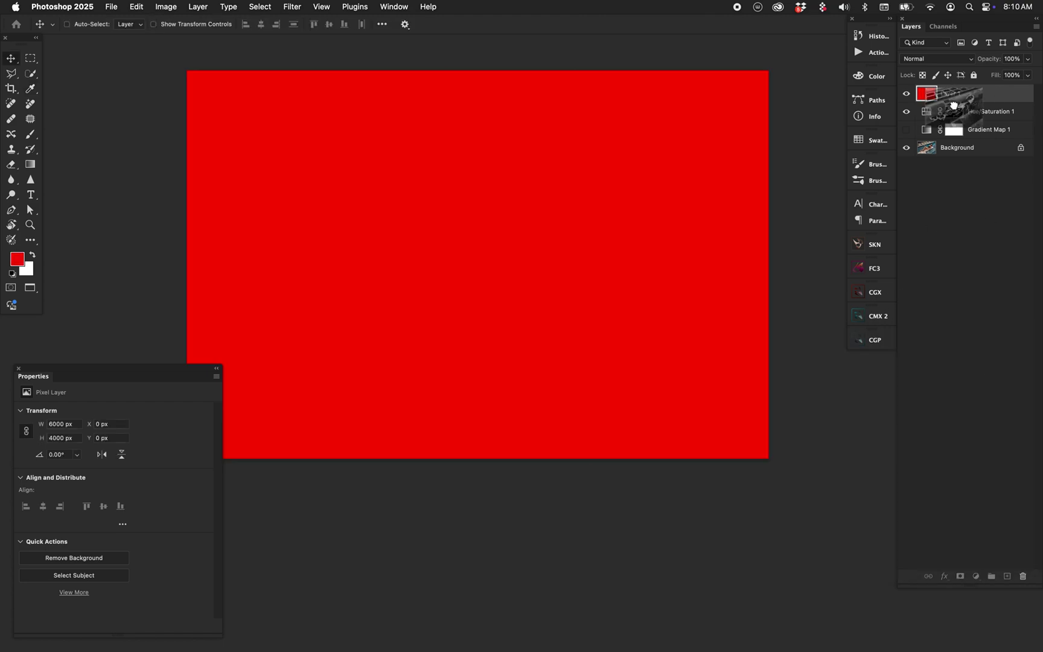
left_click(906, 111)
left_click(906, 93)
left_click(906, 129)
left_click(927, 129)
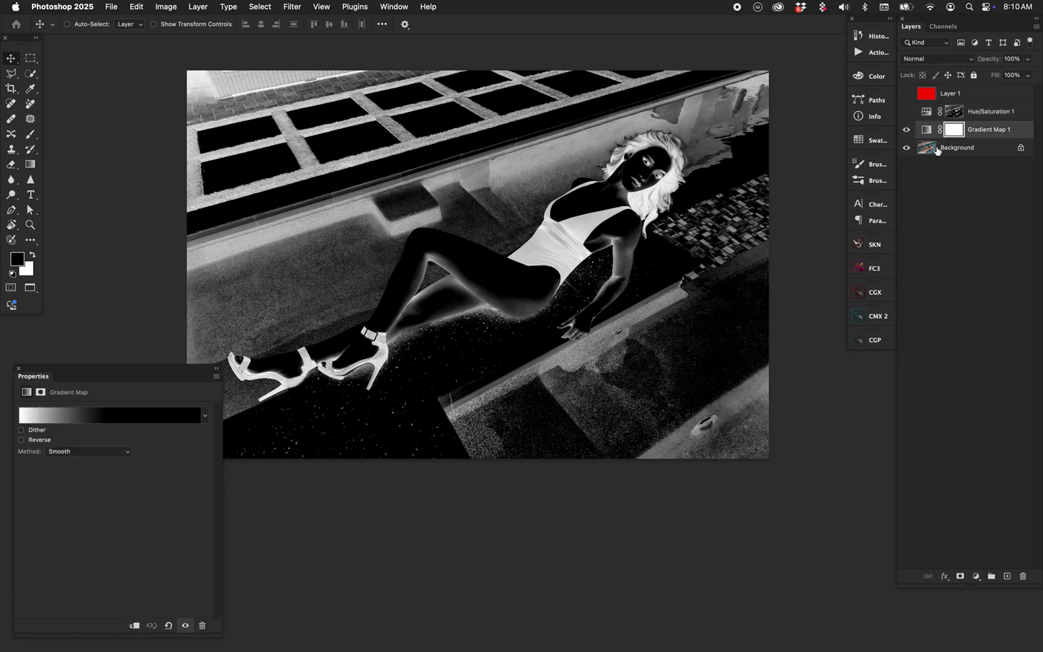
key("super")
key("super+alt+2")
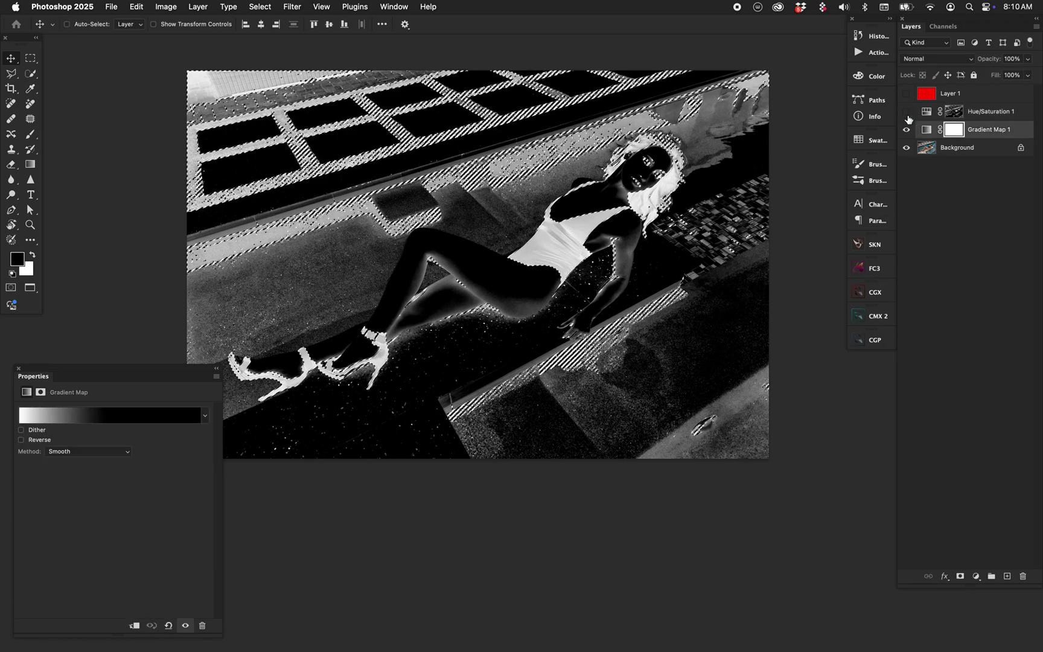
Hide the Gradient Map, show the red layer, and add a layer mask to it from the luminosity selection
left_click(906, 129)
left_click(906, 93)
left_click(966, 94)
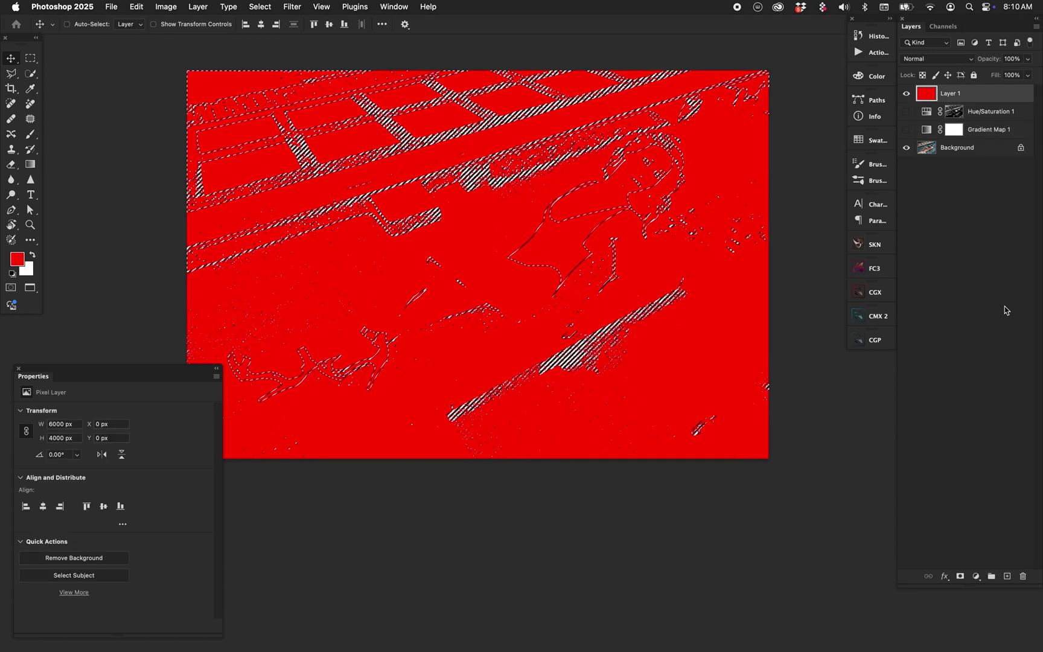
left_click(961, 575)
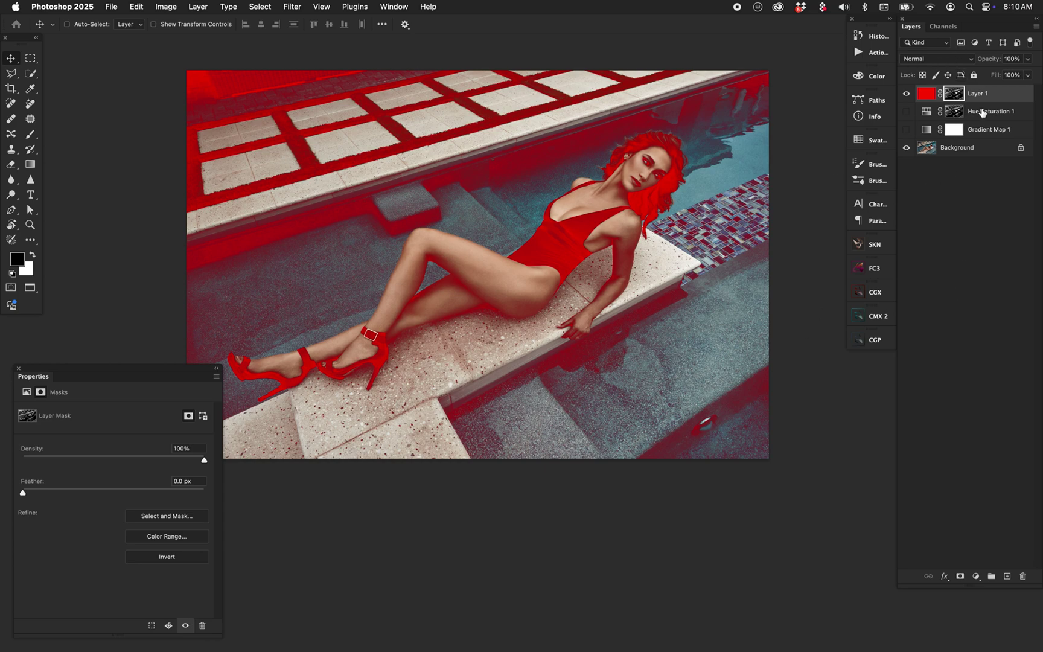
Delete all layers above the Background
key("Delete")
key("Delete")
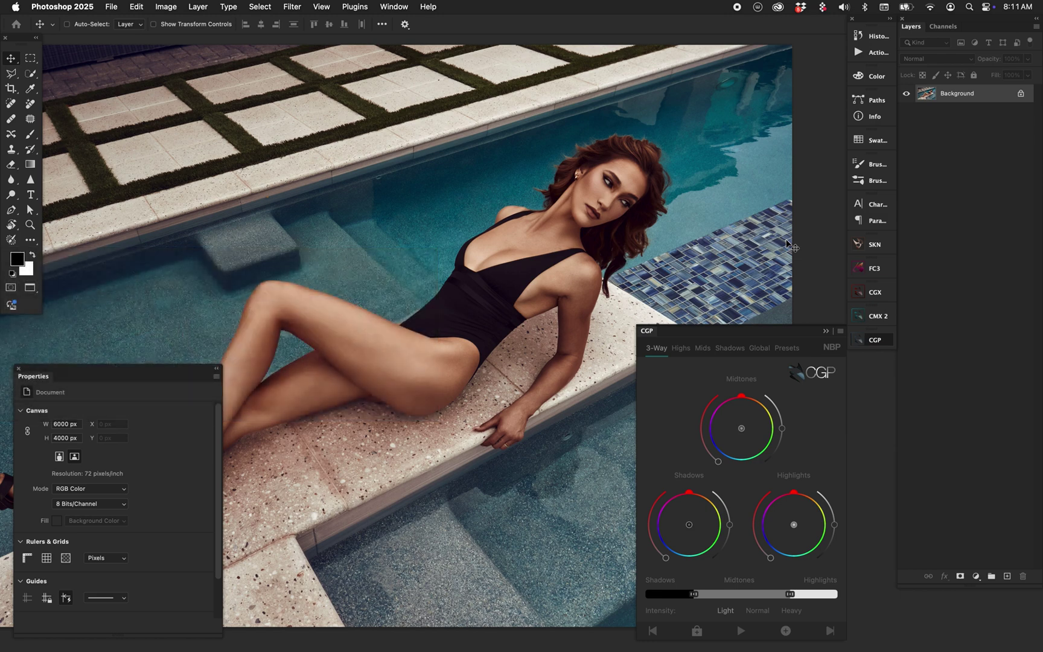
Grade the photo in CGP's 3-Way wheels at Normal intensity with blue shadows, green highlights and neutral midtones
left_click_drag(689, 524, 671, 524)
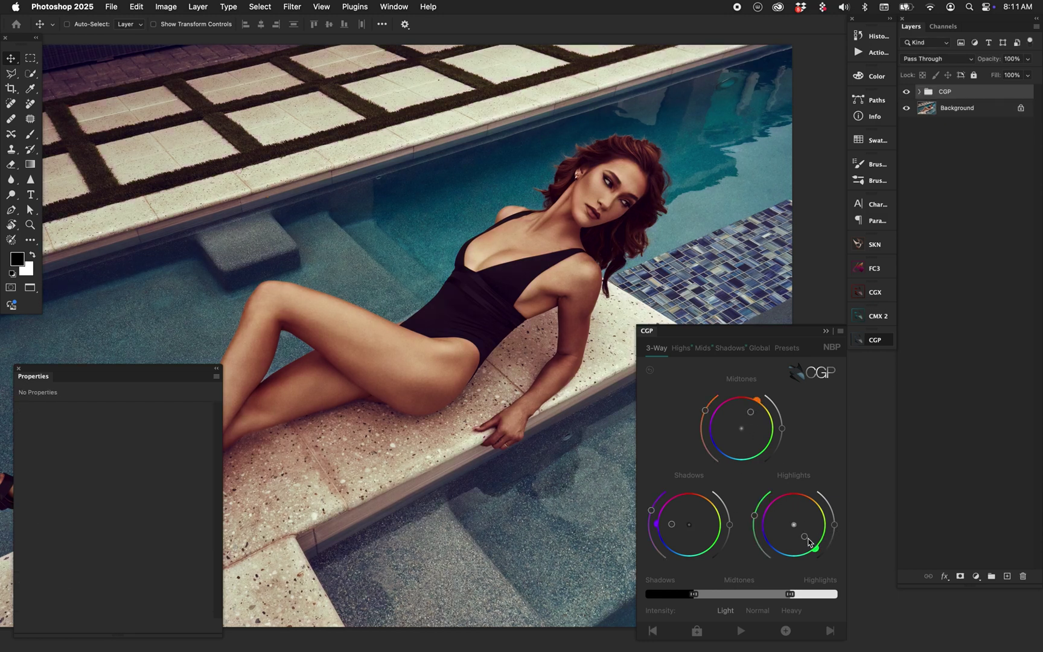
mouse_move(812, 543)
left_mouse_down()
mouse_move(789, 545)
mouse_move(806, 534)
left_mouse_up()
left_click(763, 618)
left_click_drag(670, 513, 694, 552)
left_click_drag(705, 412, 730, 434)
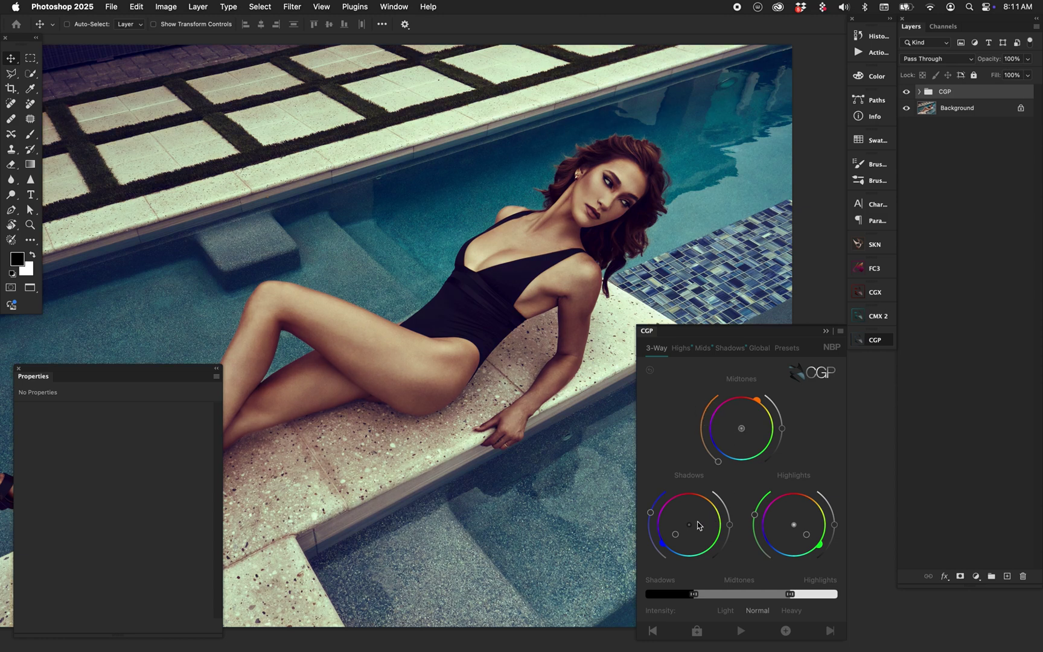
Shift the shadows to strong violet-blue and the highlights to saturated yellow, moving both tonal range limits in toward the midtones
mouse_move(677, 534)
left_mouse_down()
mouse_move(665, 543)
mouse_move(657, 518)
mouse_move(664, 530)
left_mouse_up()
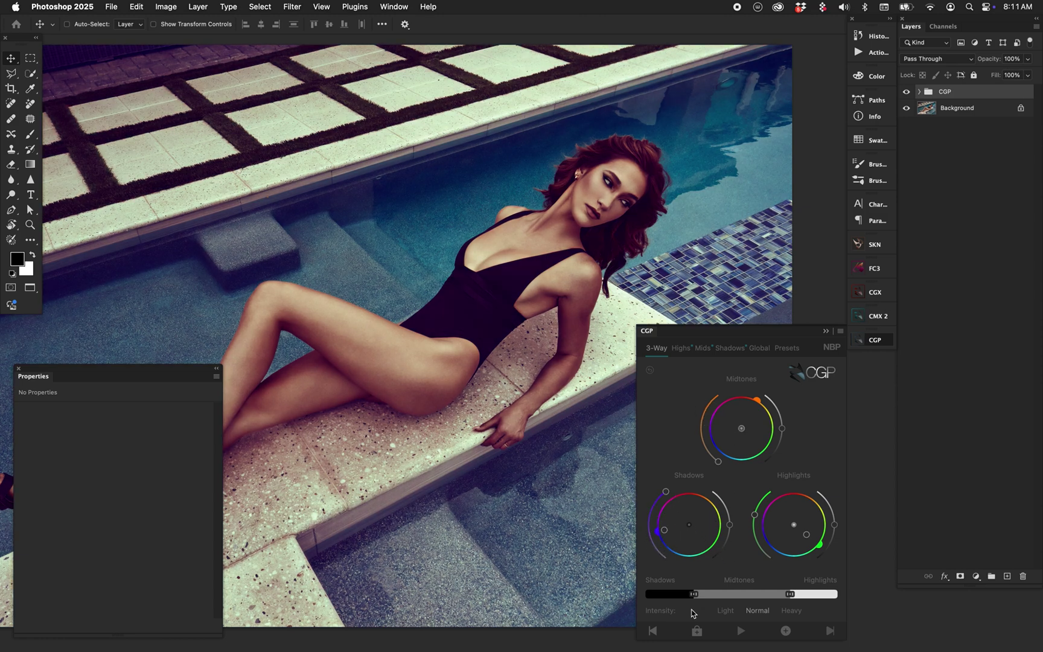
left_click_drag(693, 594, 795, 594)
mouse_move(807, 534)
left_mouse_down()
mouse_move(785, 536)
mouse_move(810, 514)
left_mouse_up()
left_click_drag(796, 594, 754, 594)
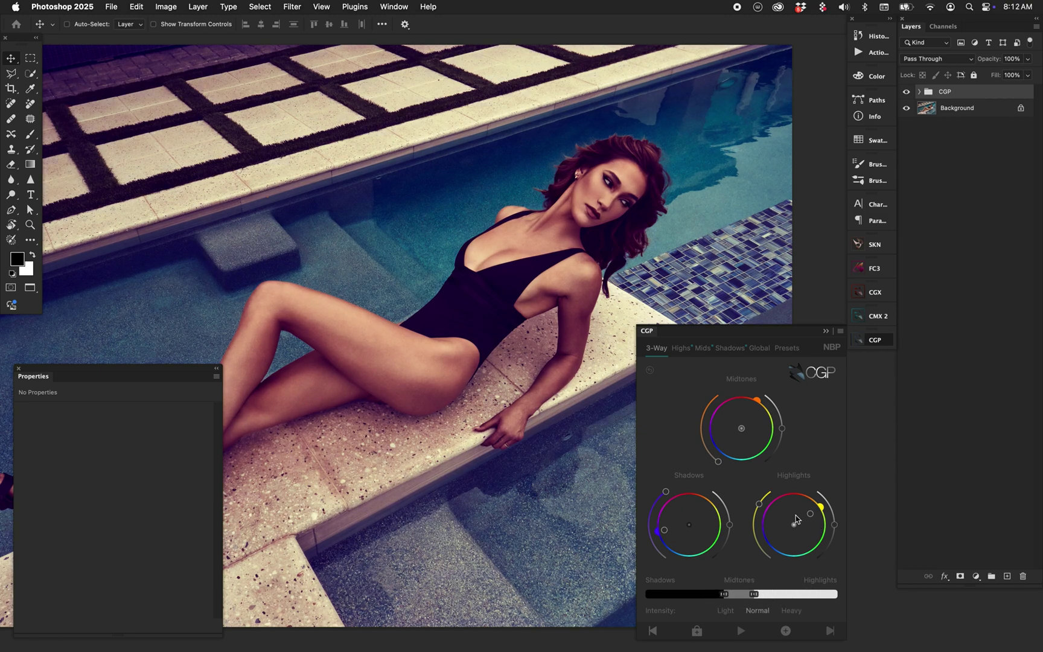
left_click_drag(760, 505, 770, 491)
Display the Color Wheels curves inside the CGP group while trying magenta shadows and midtones with blue highlights
left_click(918, 91)
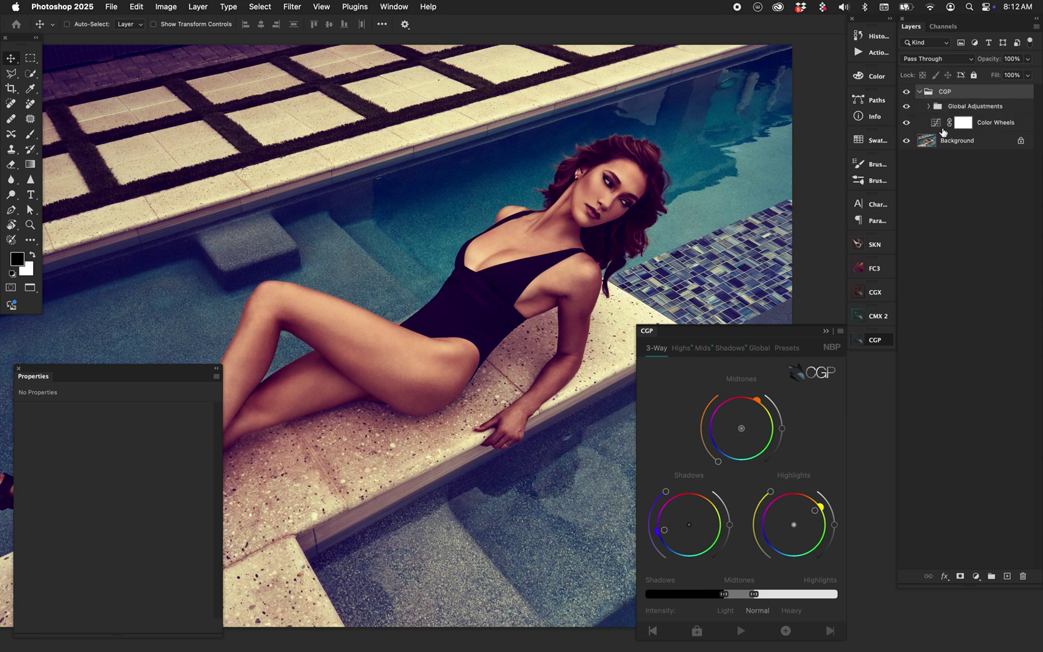
left_click(936, 125)
left_click_drag(162, 369, 184, 313)
left_click_drag(694, 515, 690, 547)
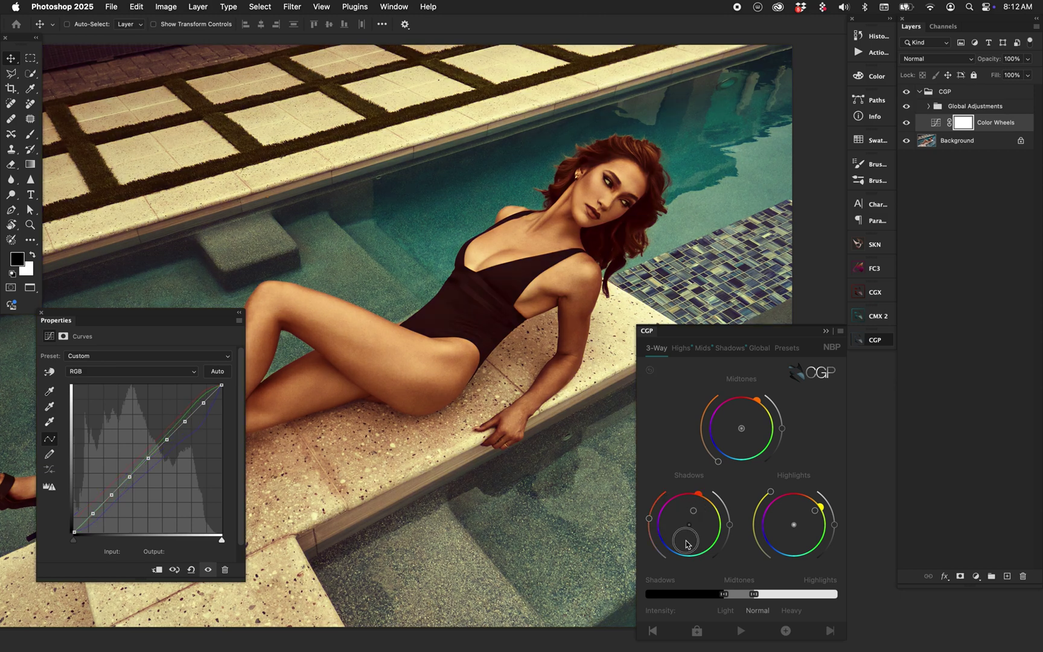
left_click(784, 547)
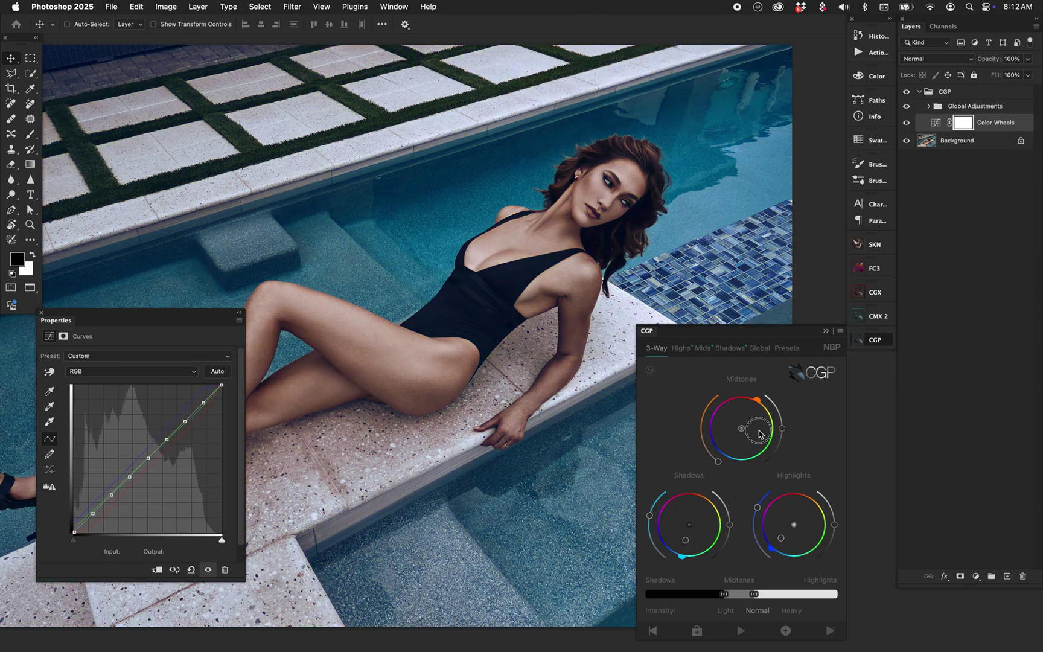
left_click_drag(766, 443, 742, 427)
left_click(676, 509)
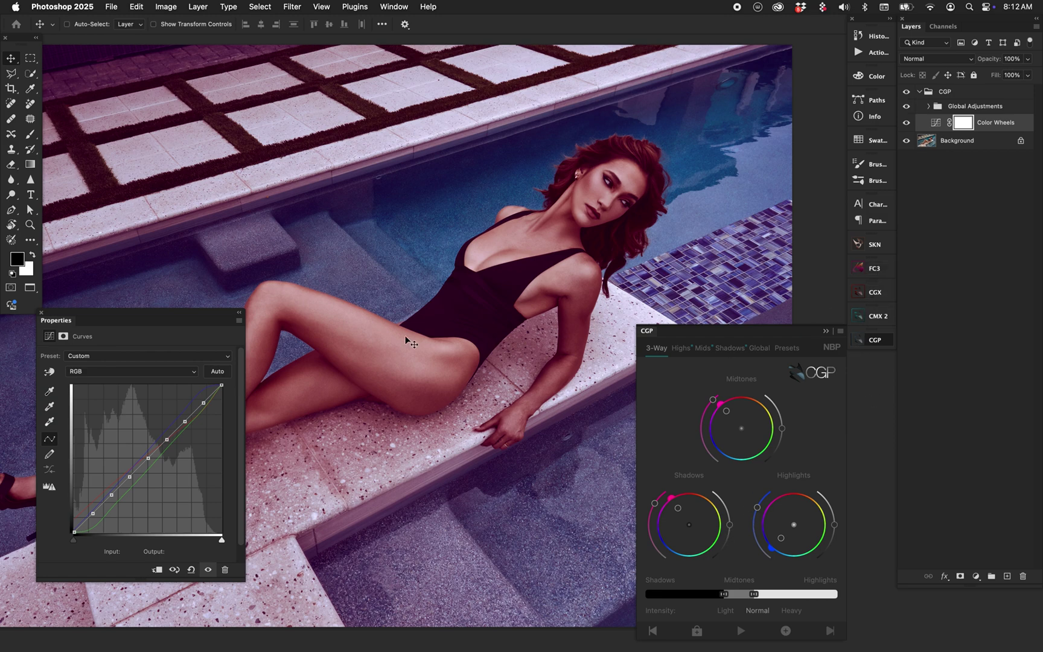
Set the wheels to purple shadows, yellow highlights and green midtones while watching the curves, and collapse the CGP group
left_click_drag(204, 318, 175, 360)
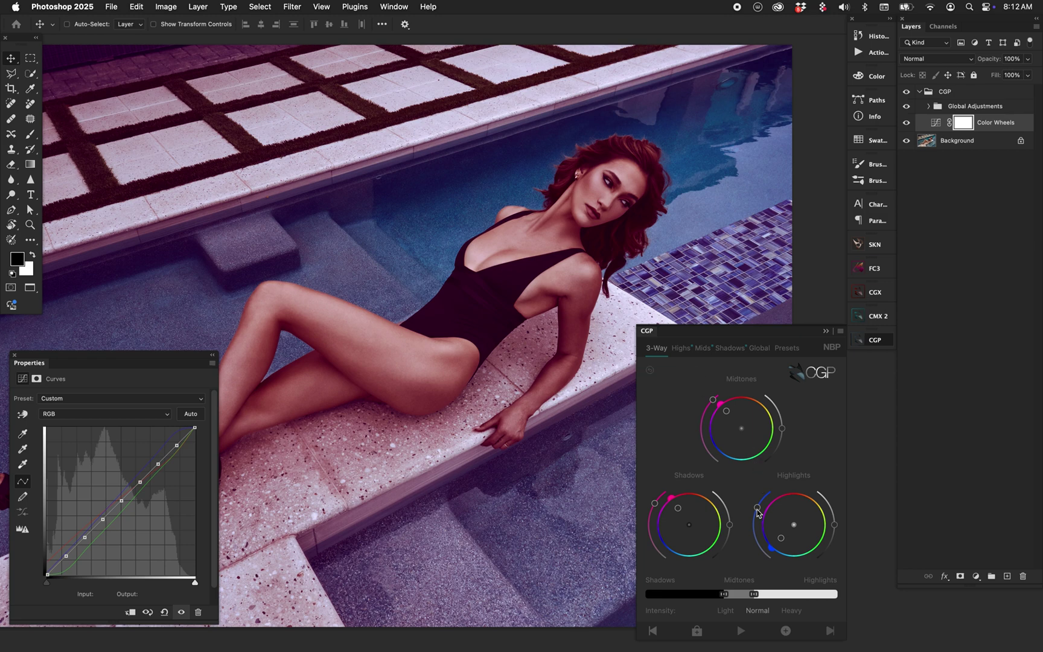
left_click(702, 531)
left_click(764, 430)
left_click(785, 524)
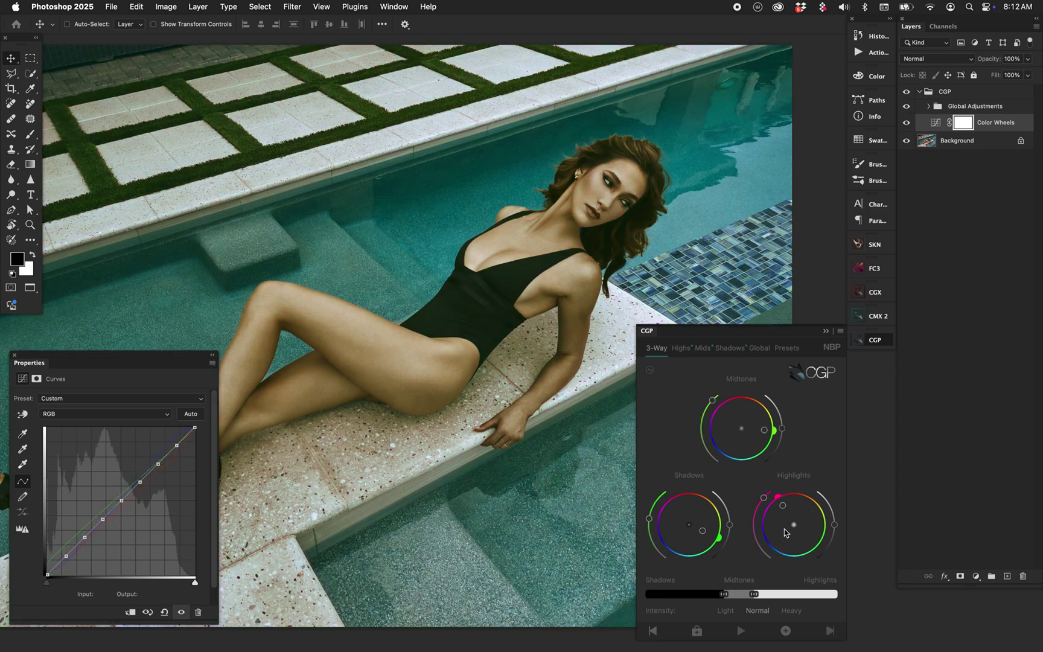
left_click(815, 513)
left_click(668, 520)
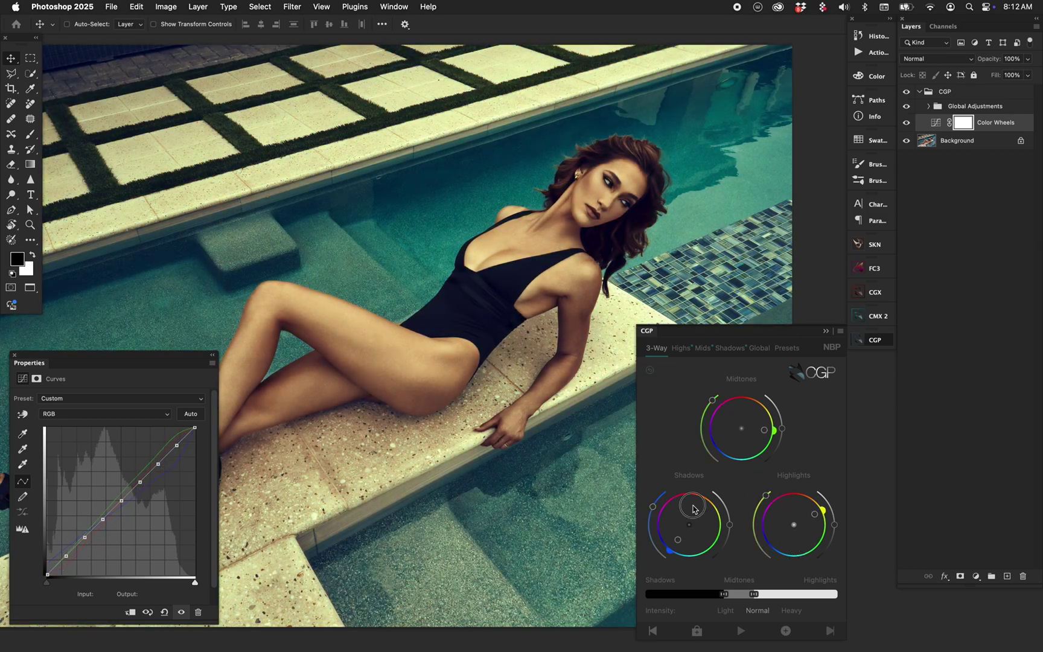
left_click(750, 444)
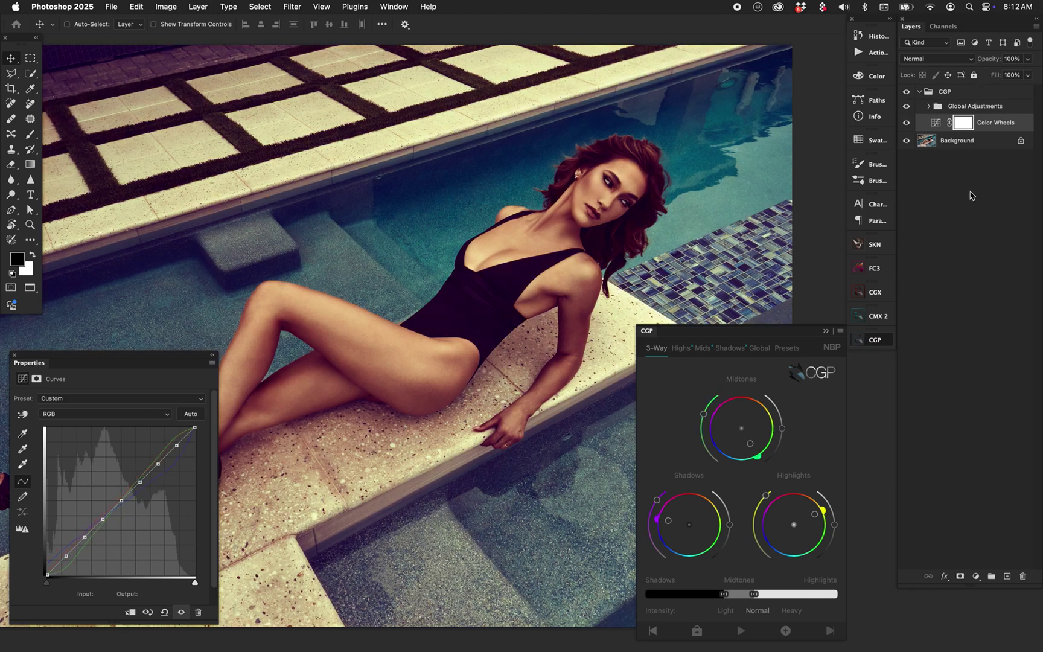
left_click(945, 92)
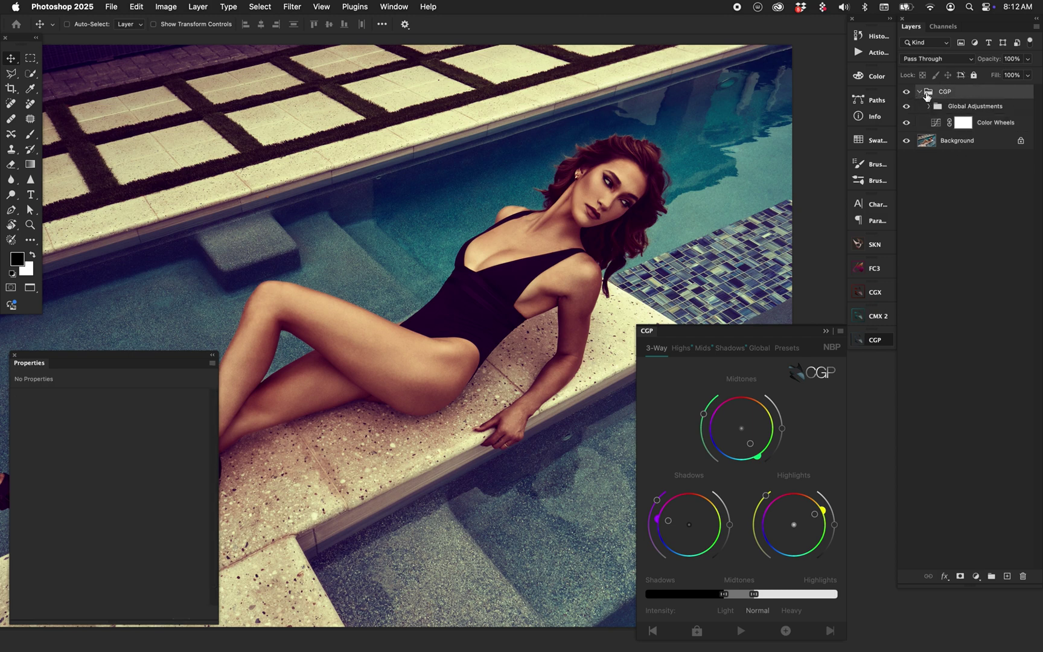
left_click(920, 92)
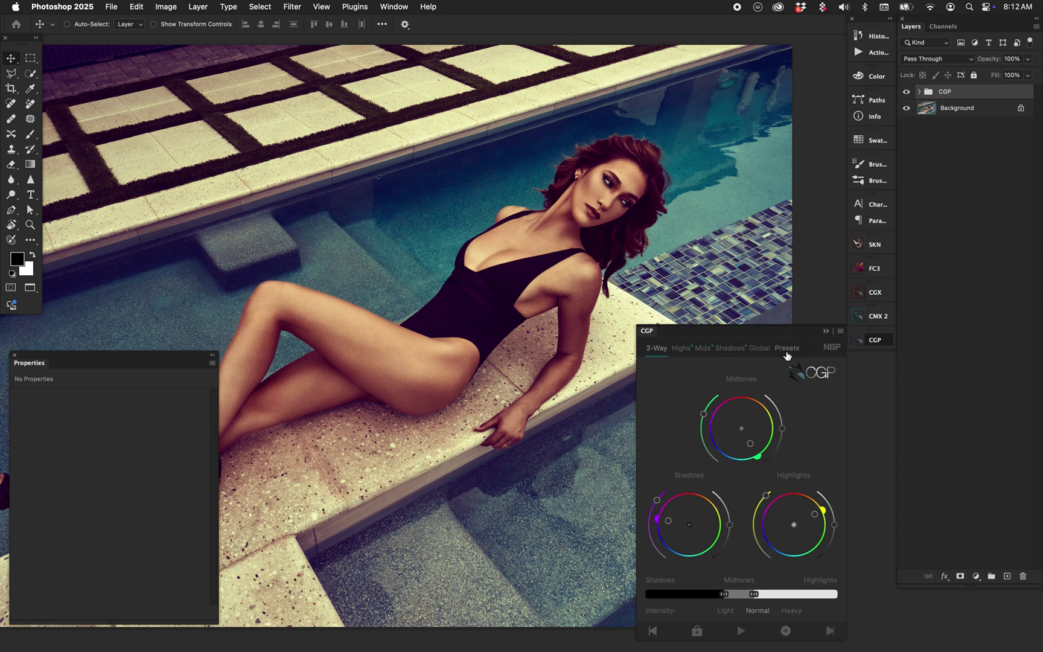
Try a global tint of 38 with a cooler temperature, reset the global adjustments, and return to the 3-Way wheels
left_click(759, 348)
left_click_drag(713, 448, 759, 474)
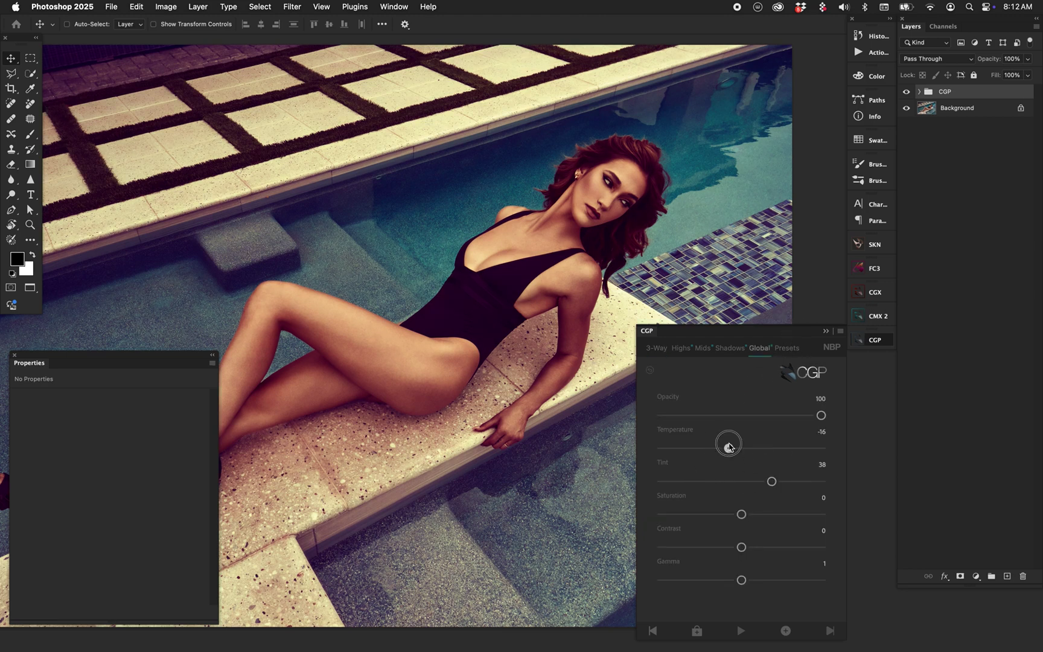
left_click(648, 371)
left_click(655, 349)
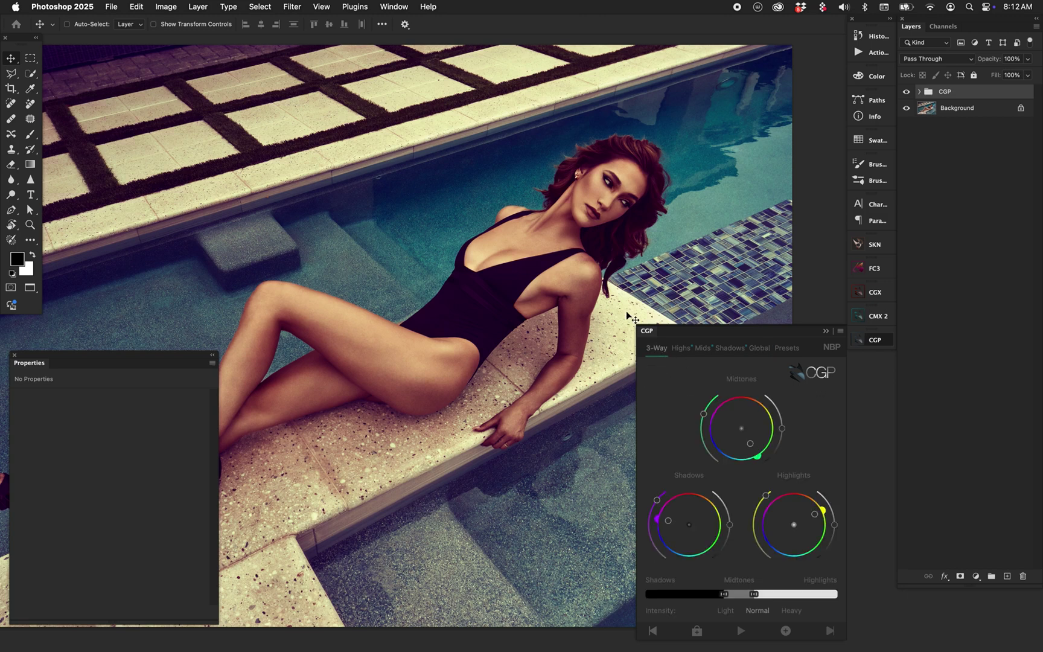
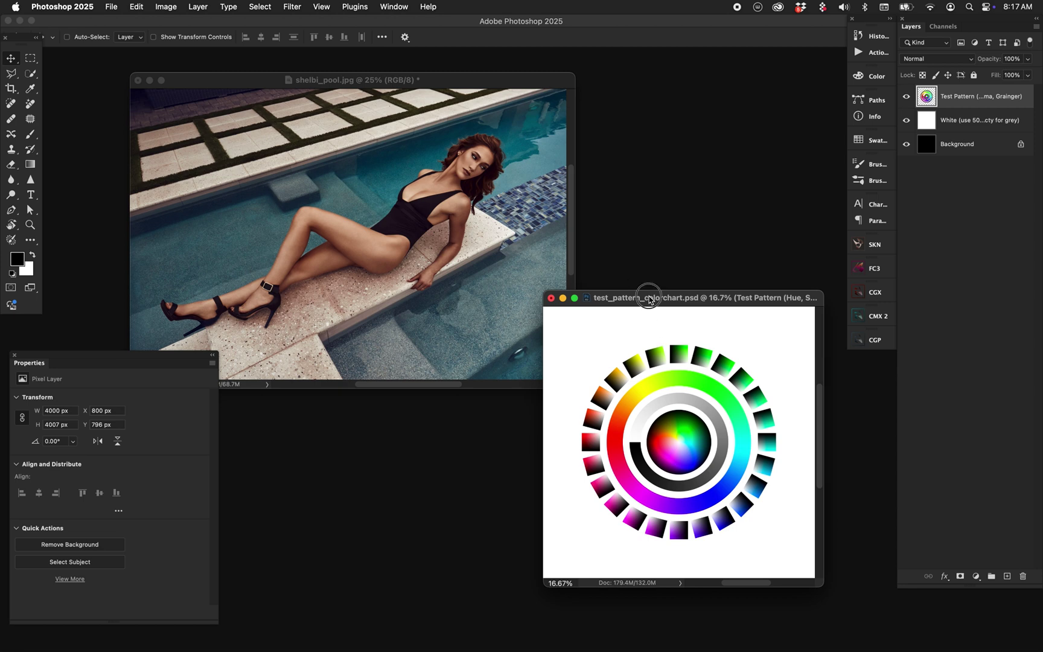
Show test_pattern_colorchart.psd full screen and add a Gradient Map adjustment layer above its test pattern
left_click_drag(650, 298, 634, 300)
key("f")
key("super+0")
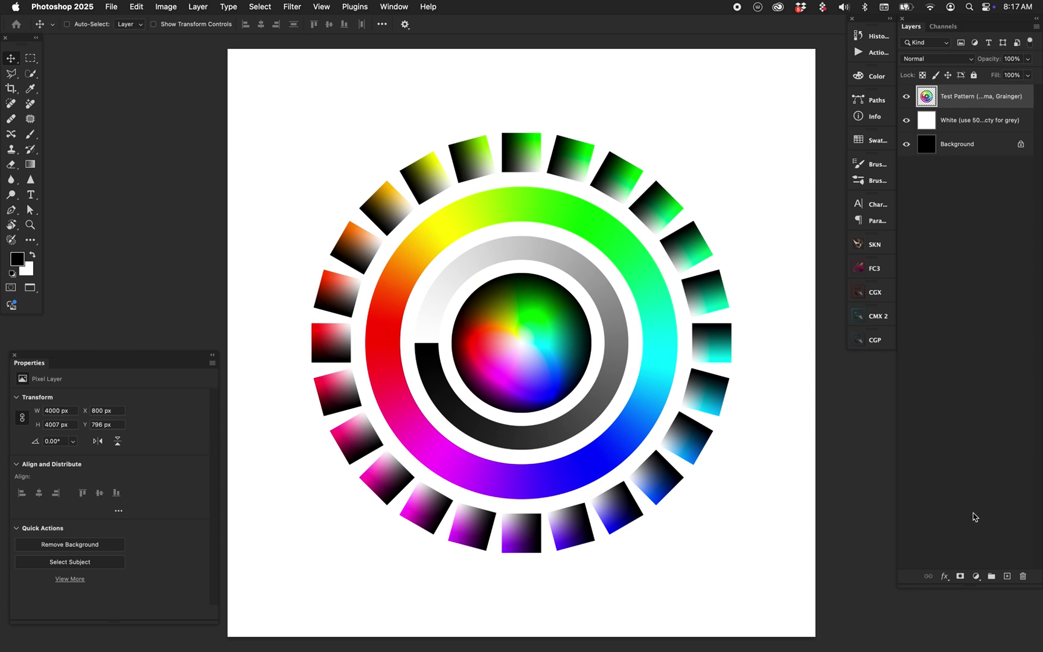
left_click(976, 576)
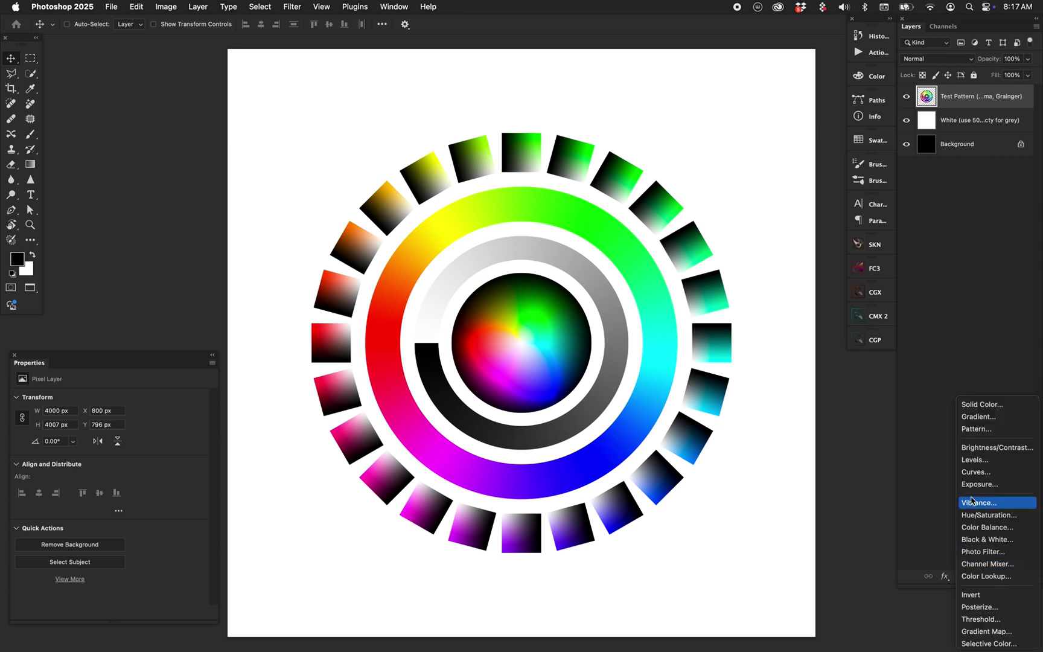
left_click(985, 632)
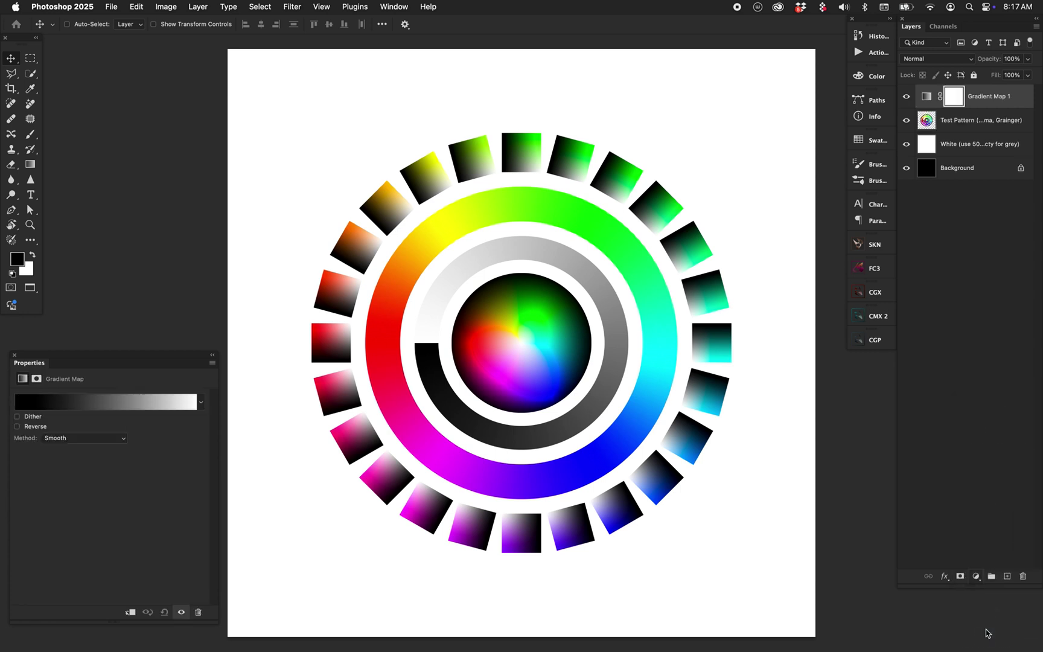
Edit Gradient Map 1 into a shadow selection, moving black to about one third along the gradient and white to location 0
left_click(59, 406)
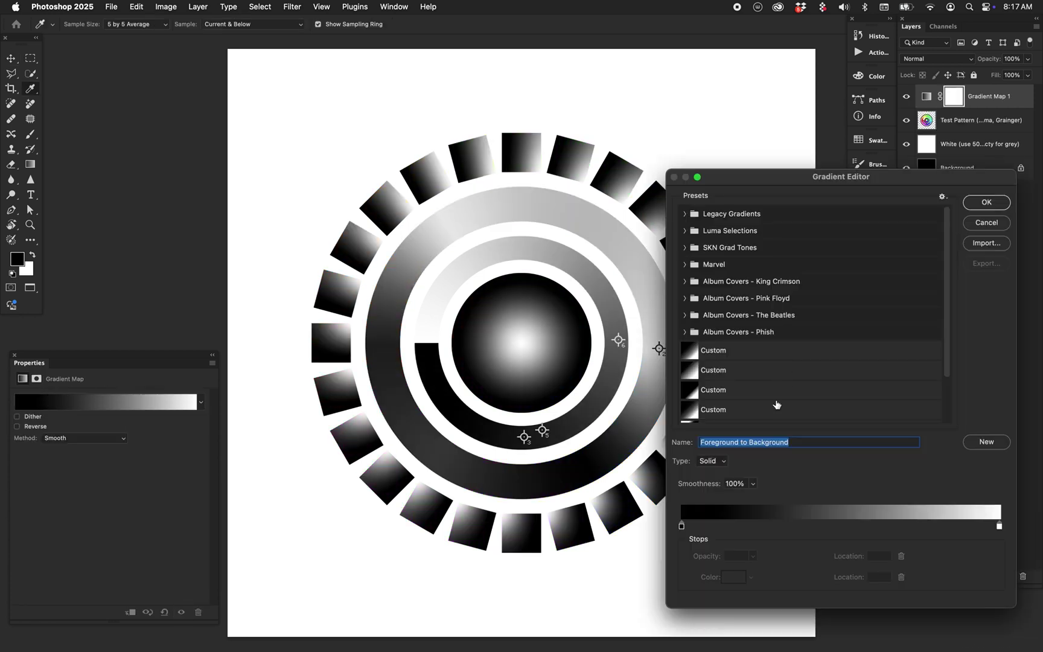
left_click_drag(682, 526, 793, 525)
left_click_drag(999, 526, 664, 526)
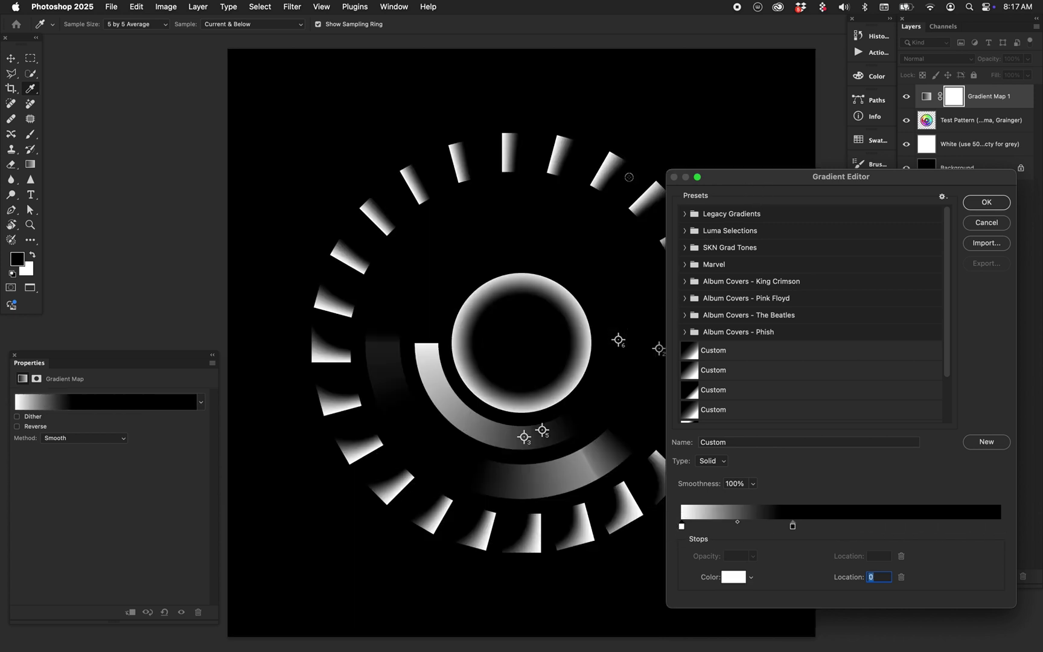
scroll(474, 259, "right", 5)
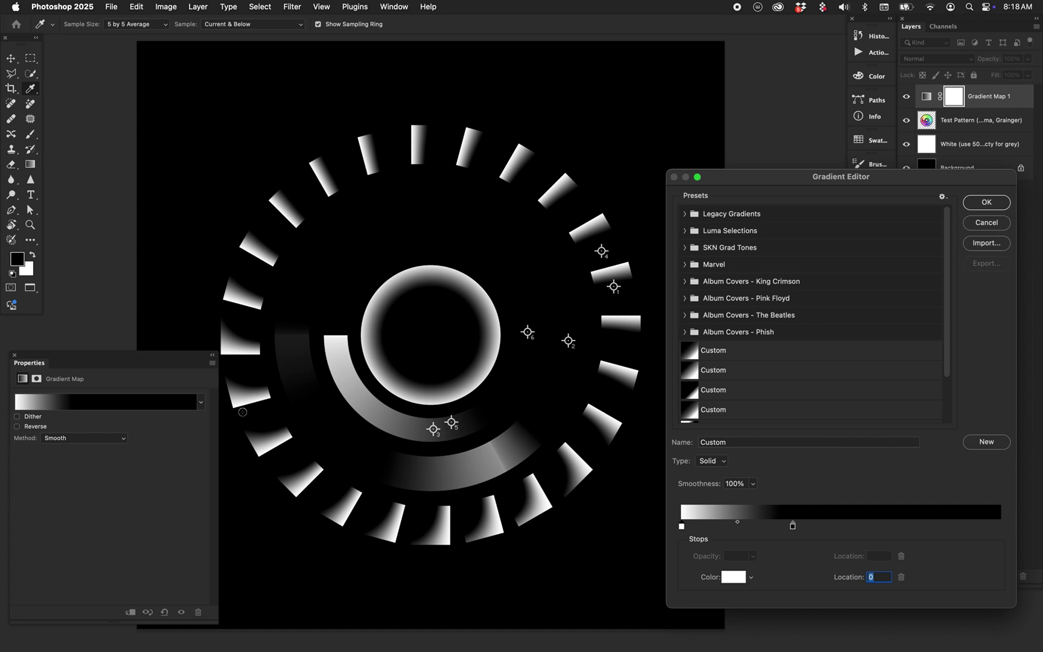
left_click(983, 203)
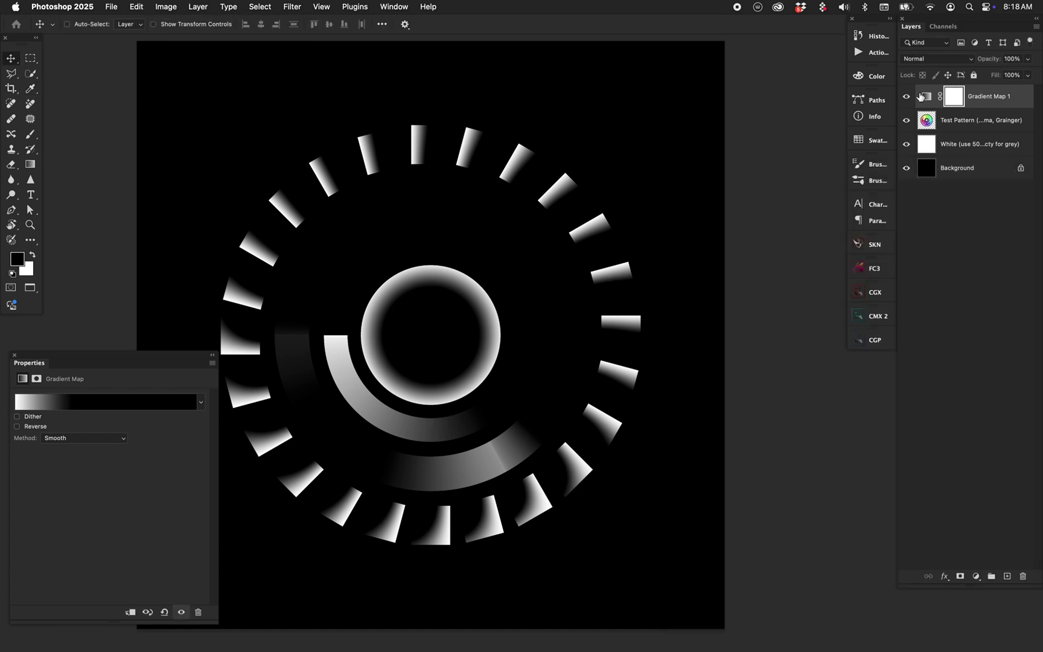
Compare the test pattern's colors with the shadow selection by toggling the visibility of Gradient Map 1
left_click(906, 96)
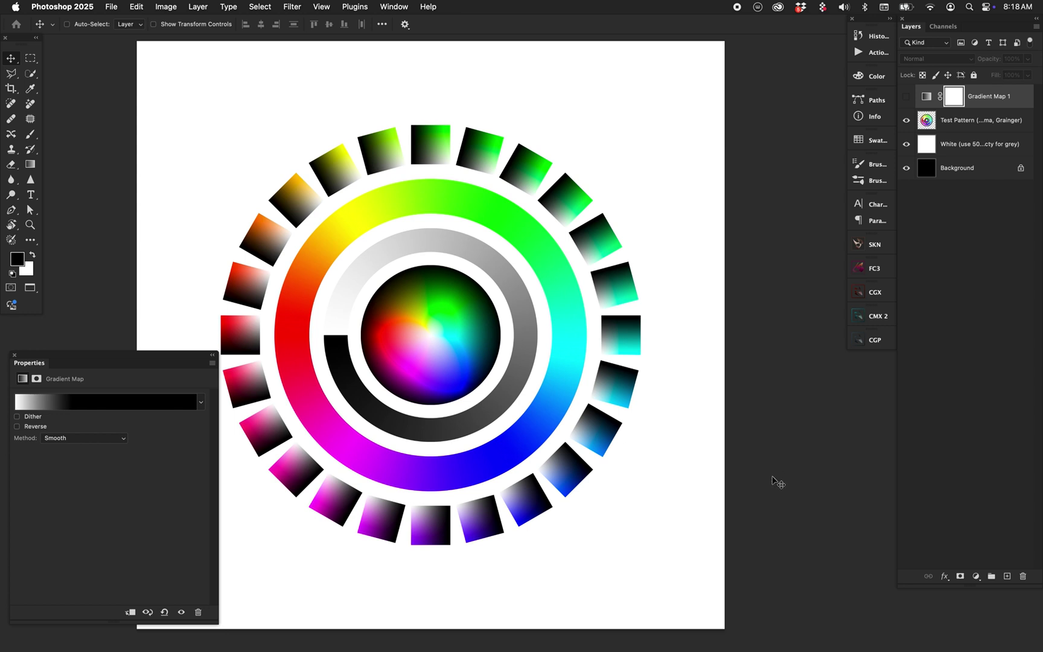
left_click(906, 96)
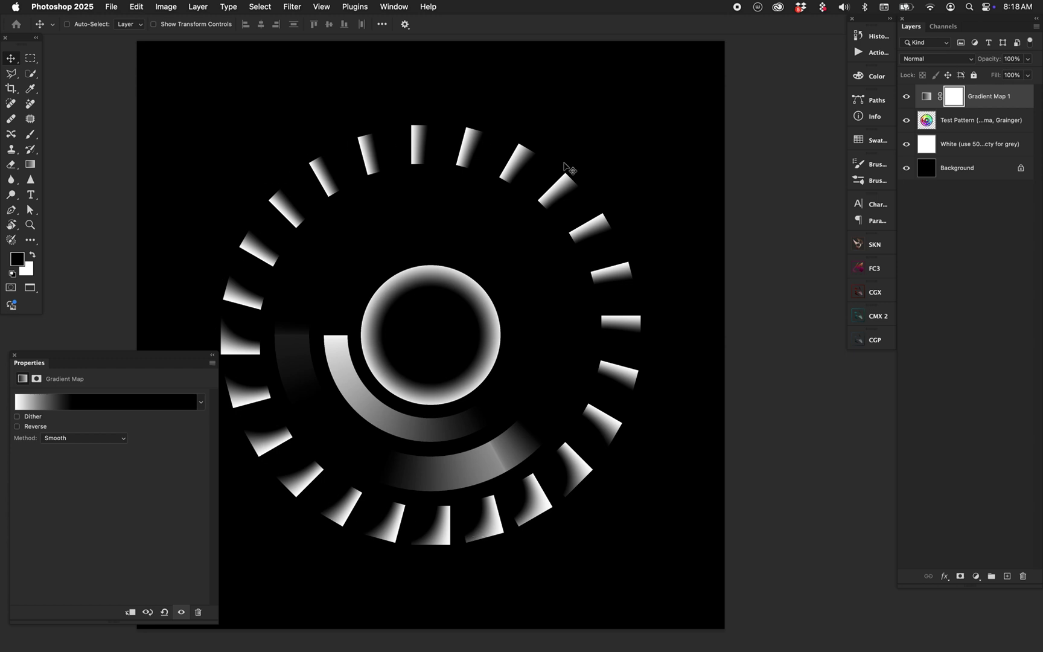
left_click_drag(475, 270, 520, 256)
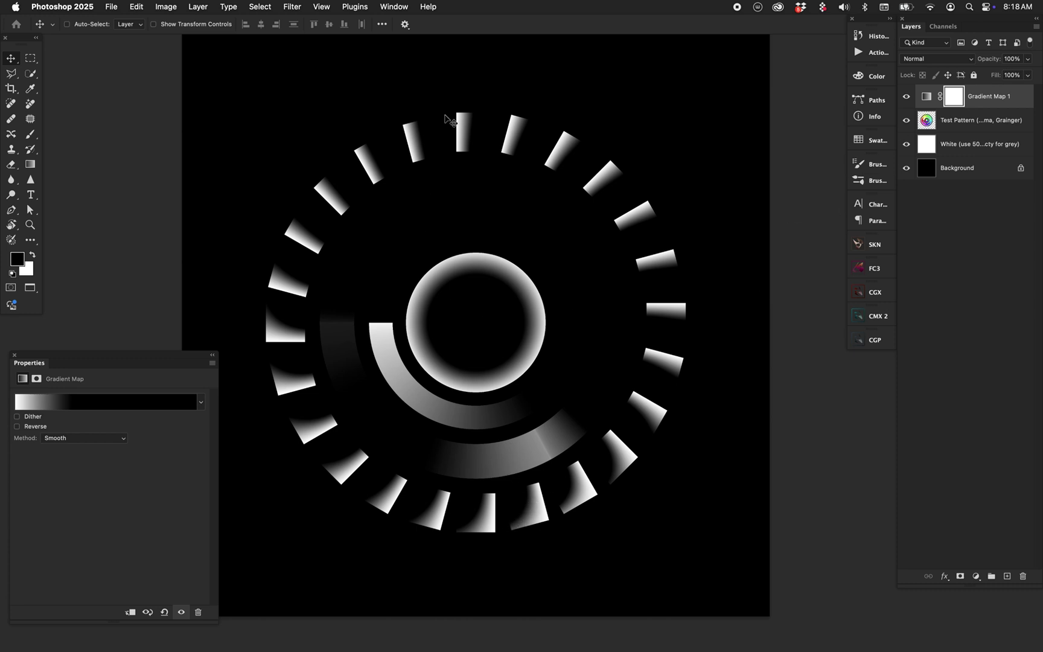
left_click(906, 96)
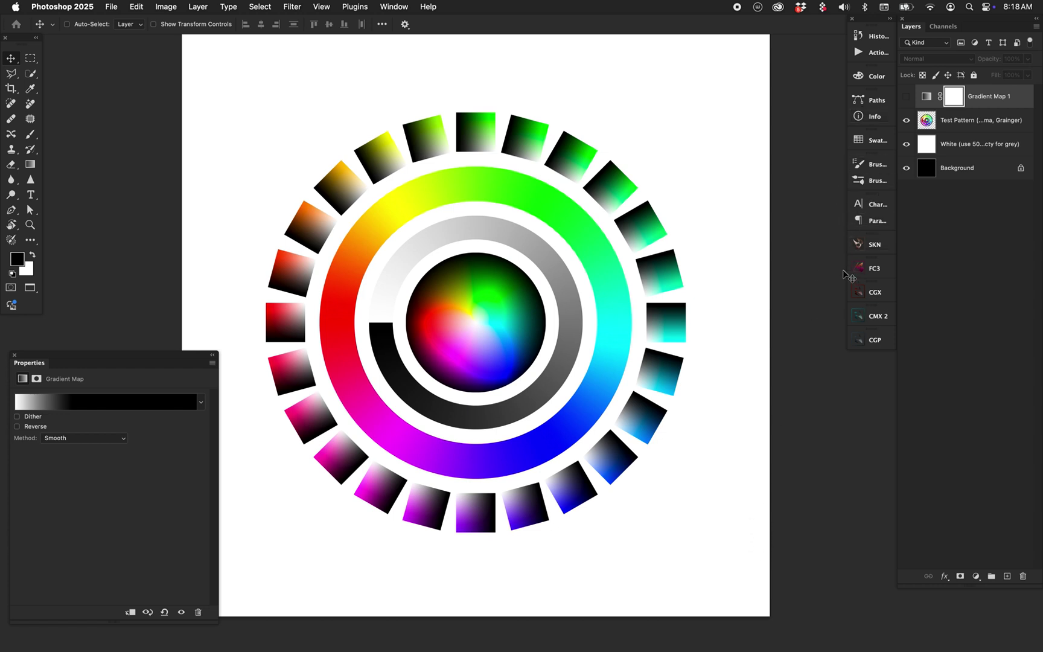
left_click(906, 97)
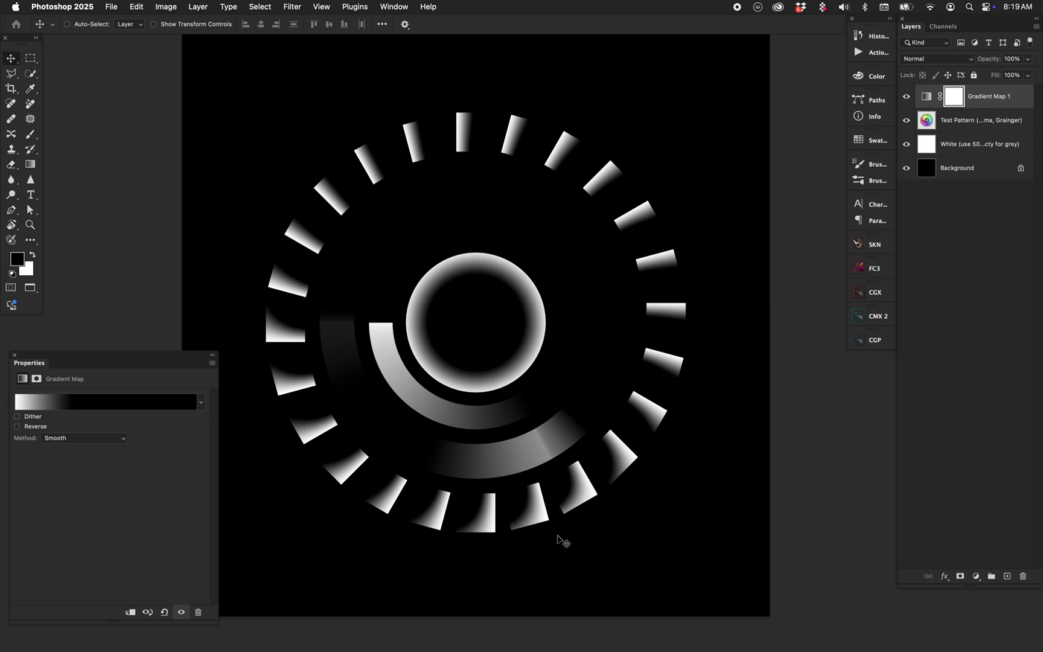
Hide Gradient Map 1 and add a Black & White adjustment above the test pattern with the Maximum White preset
left_click(906, 96)
left_click(932, 129)
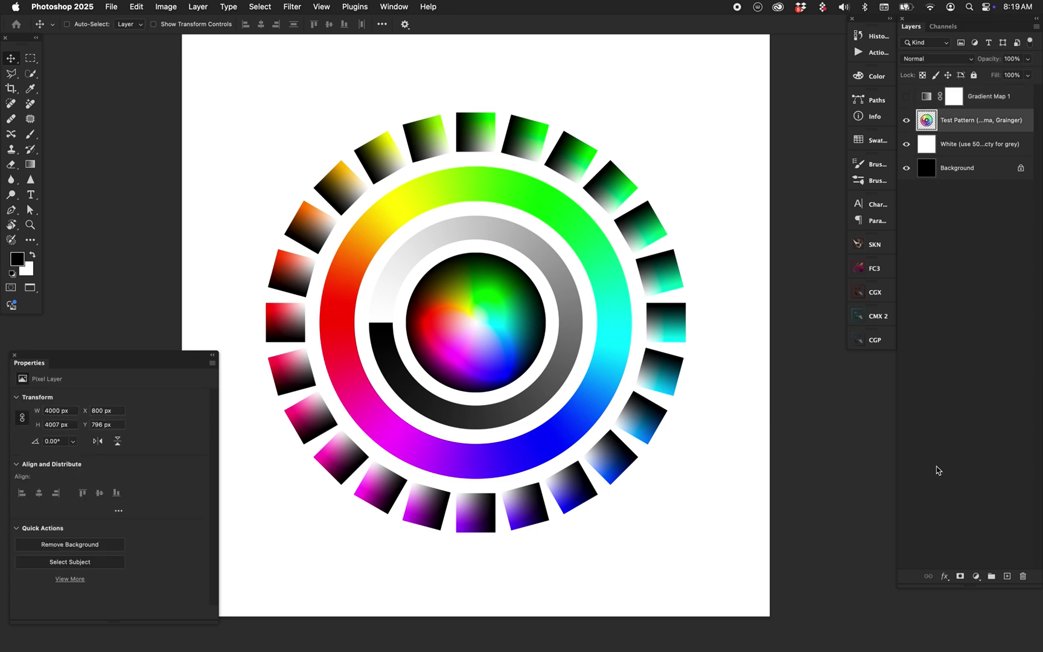
left_click(976, 576)
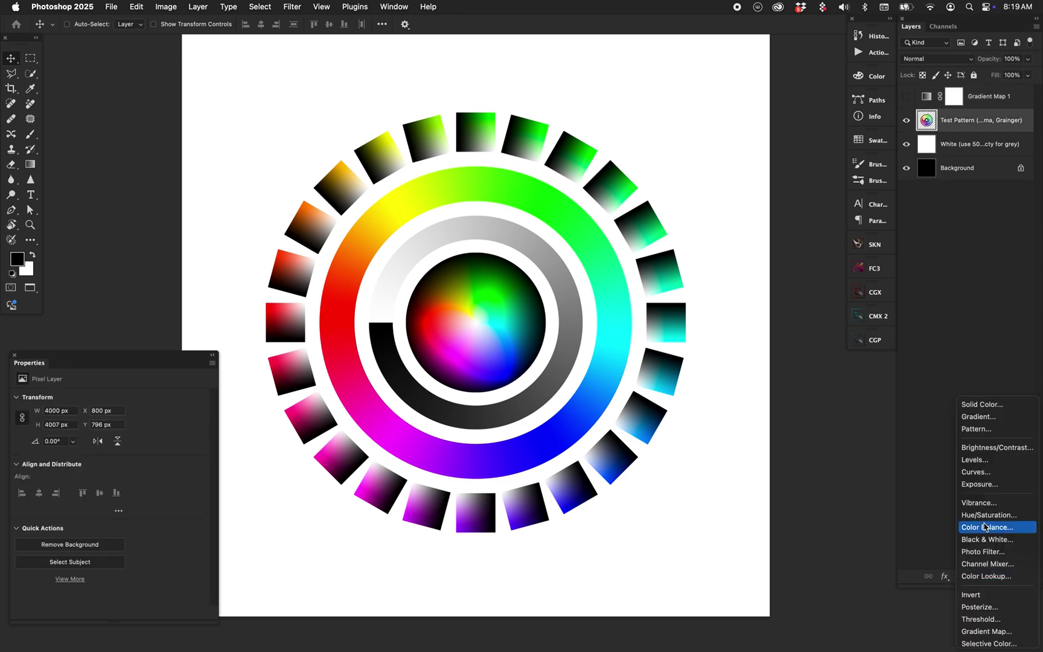
left_click(981, 539)
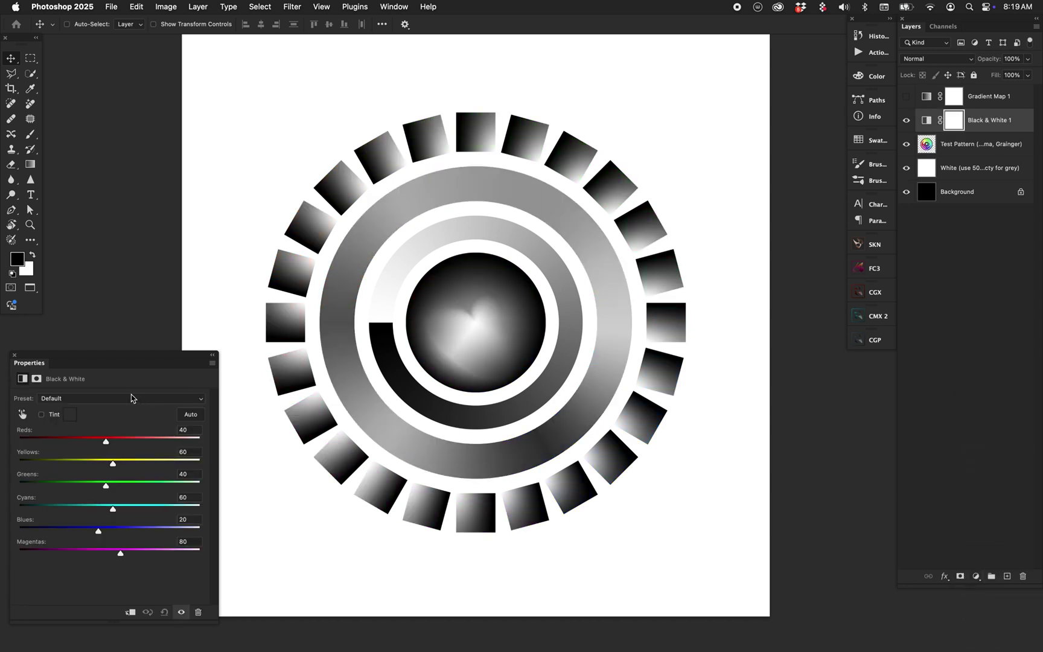
left_click(128, 400)
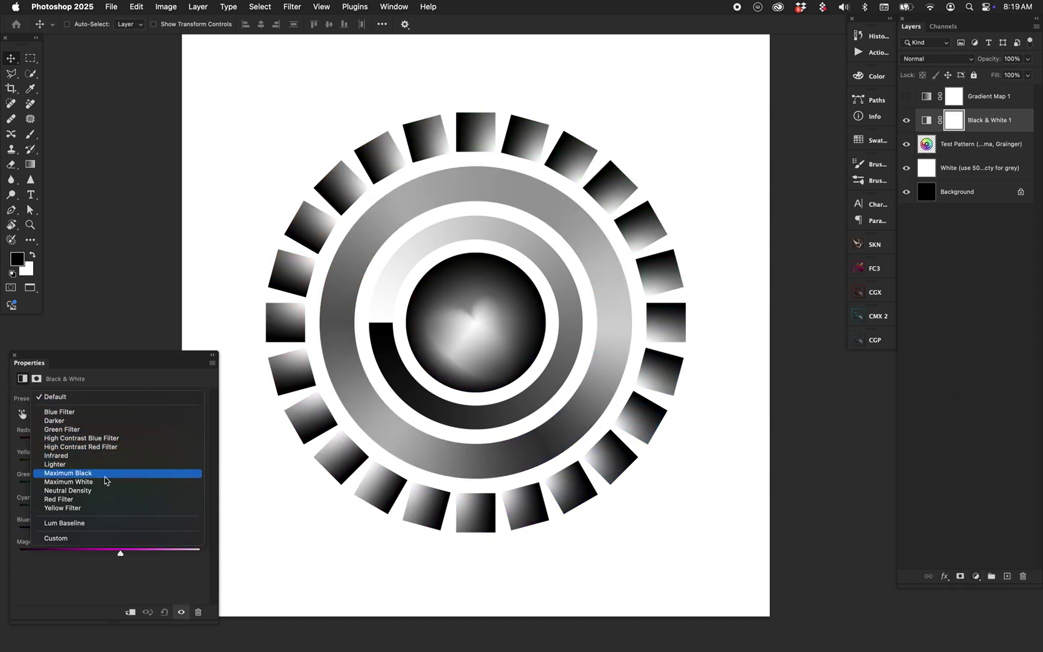
left_click(68, 481)
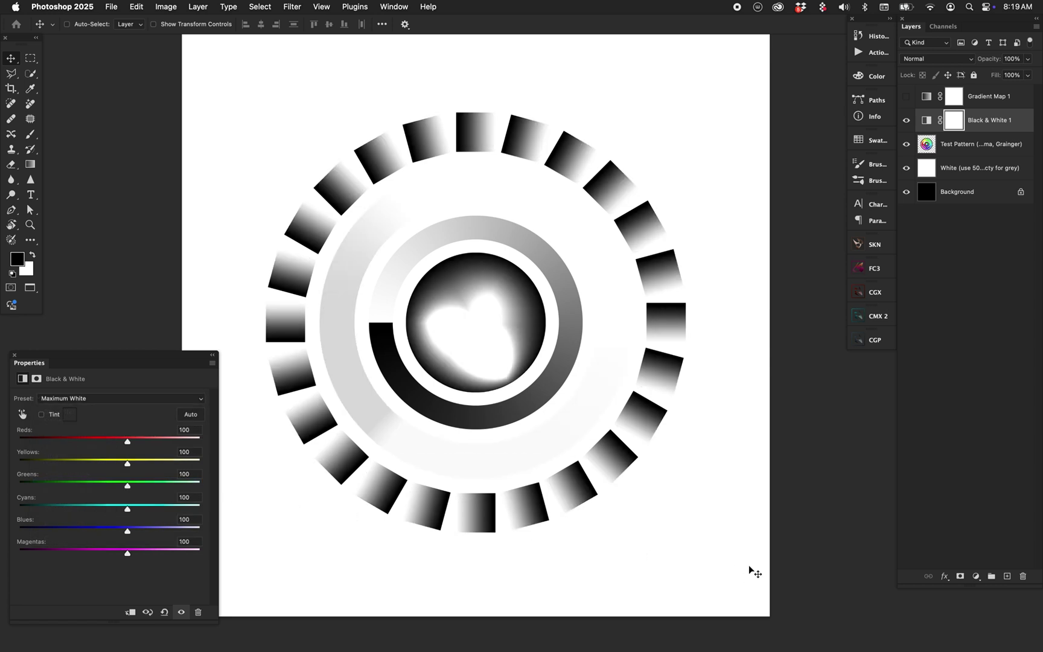
Compare the pattern with and without the Black & White adjustment, and show Gradient Map 1 above it again
left_click(906, 120)
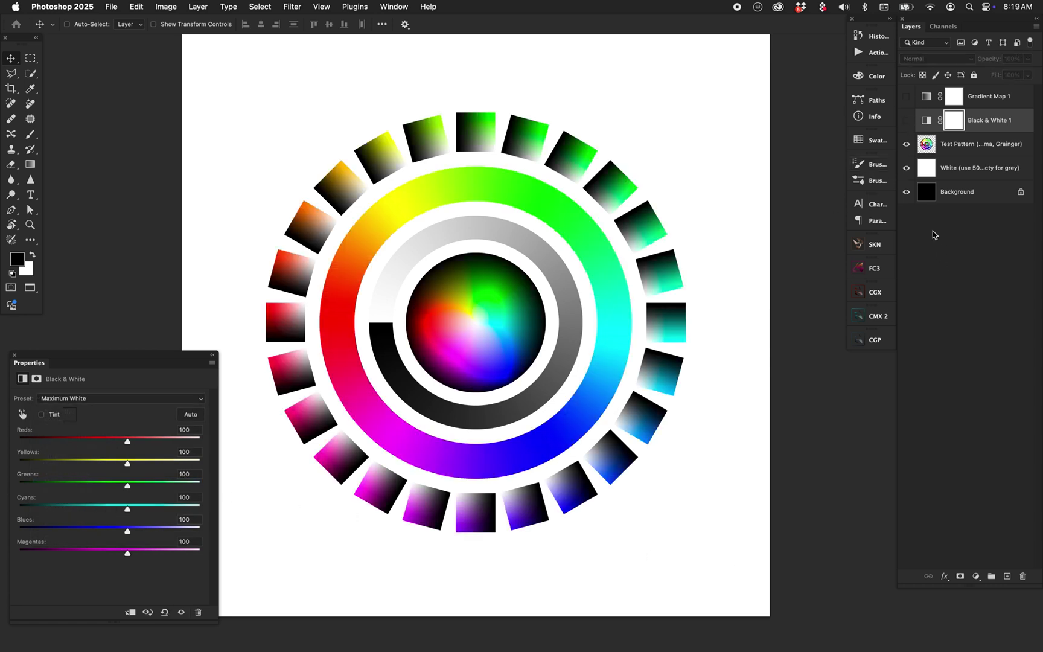
left_click(906, 120)
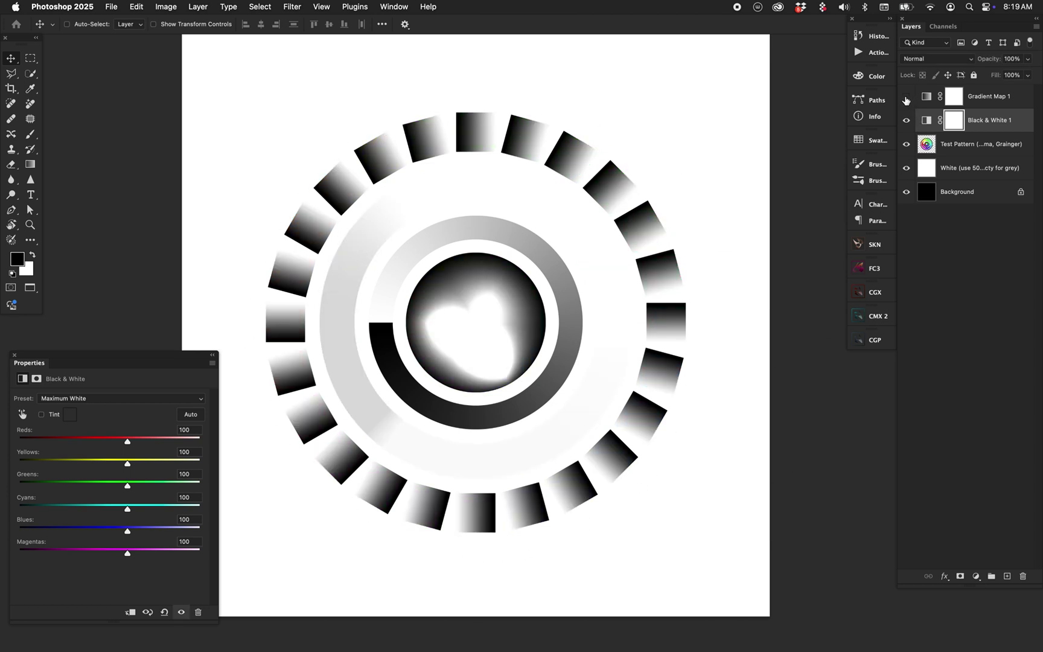
left_click(906, 96)
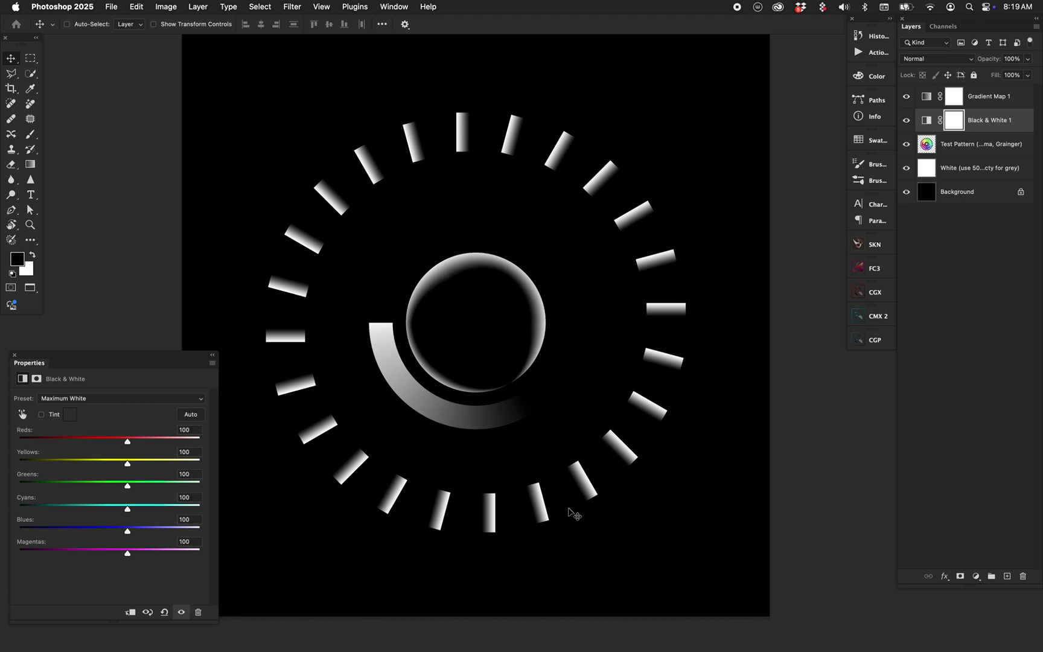
Inspect Gradient Map 1's gradient unchanged and compare the shadow selection with the Black & White layer off and on
left_click(995, 106)
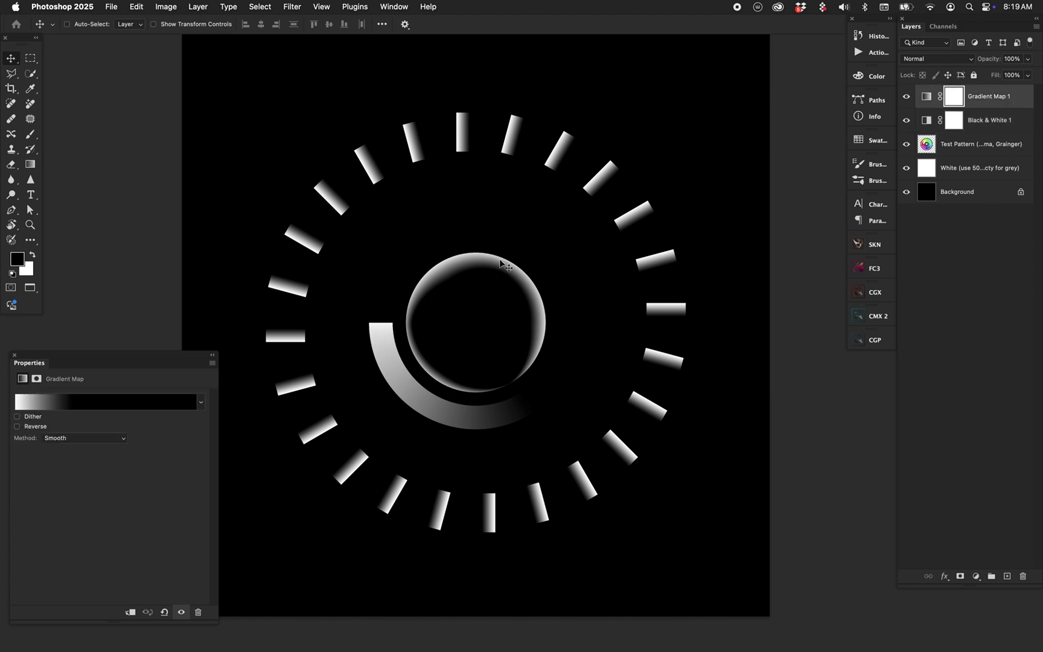
left_click(77, 399)
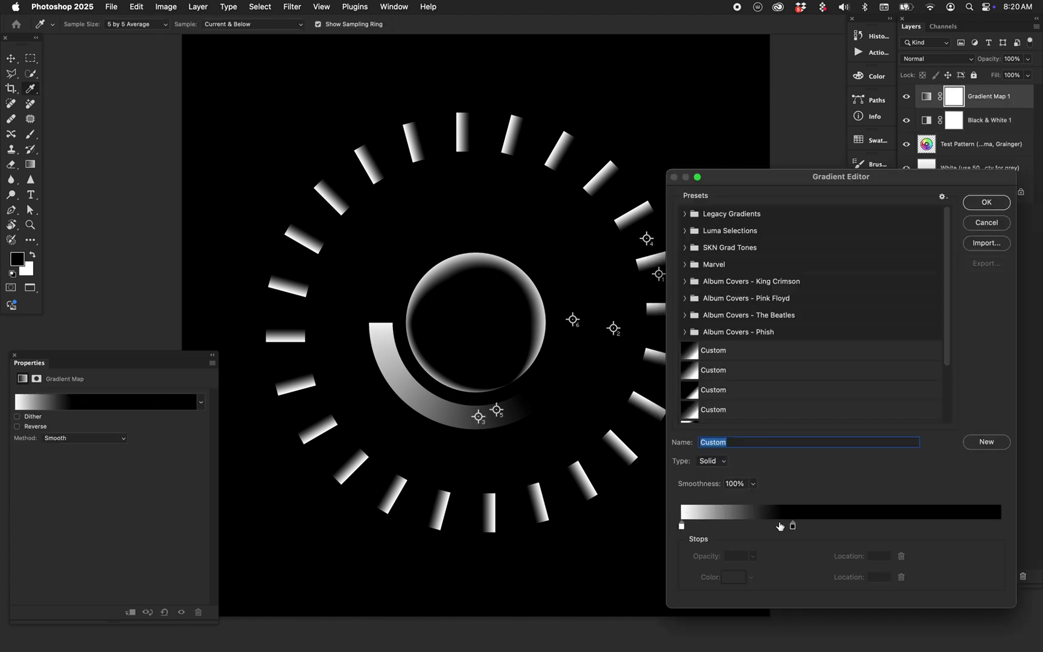
left_click(987, 223)
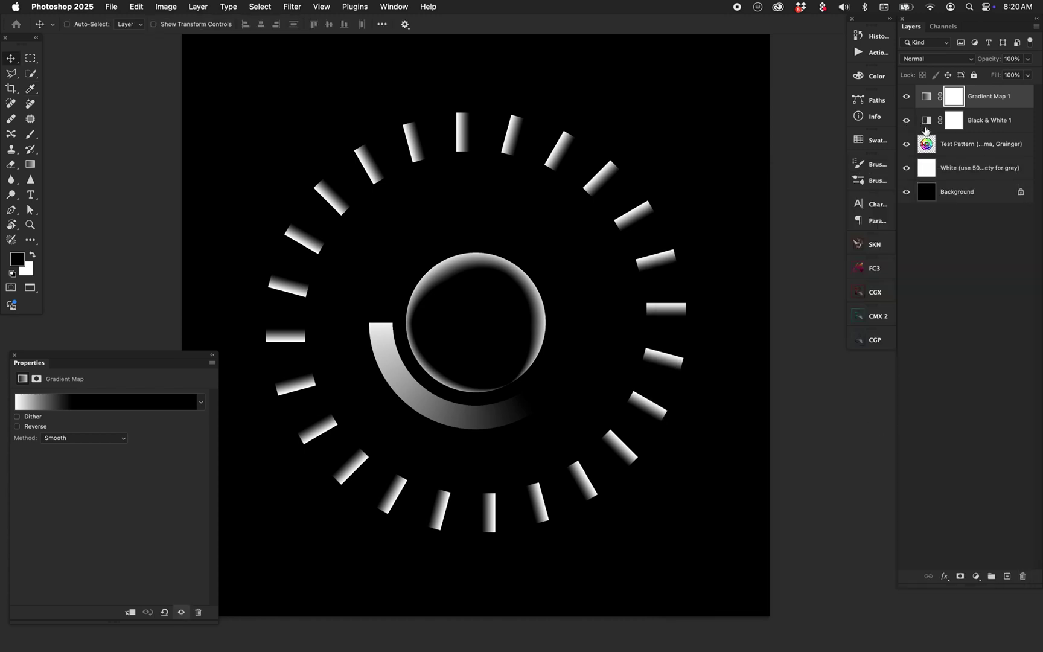
left_click(906, 120)
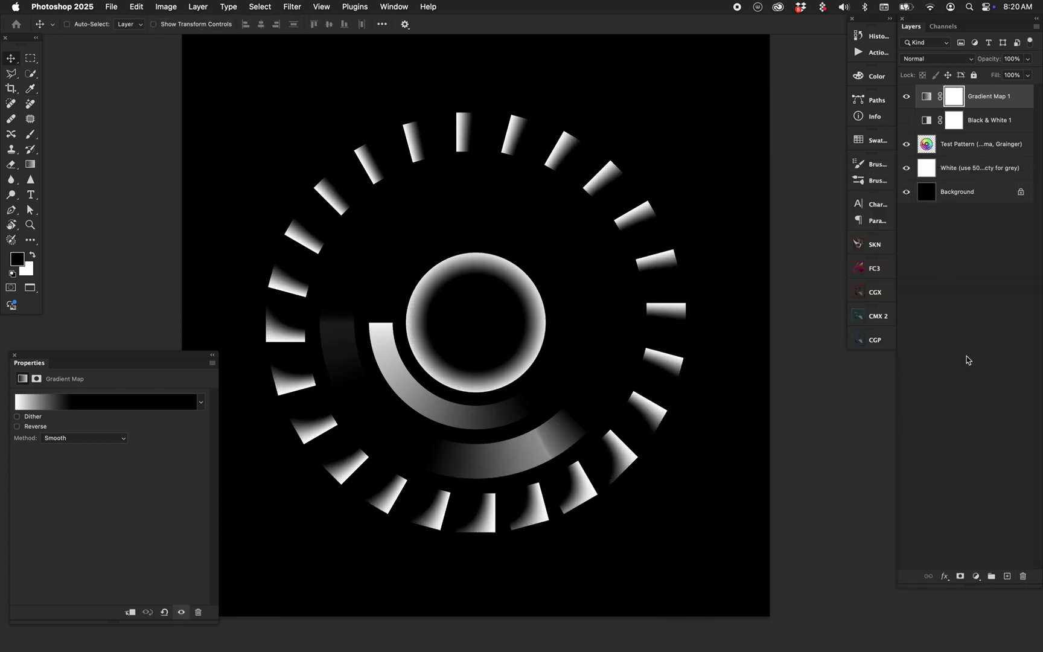
left_click(906, 121)
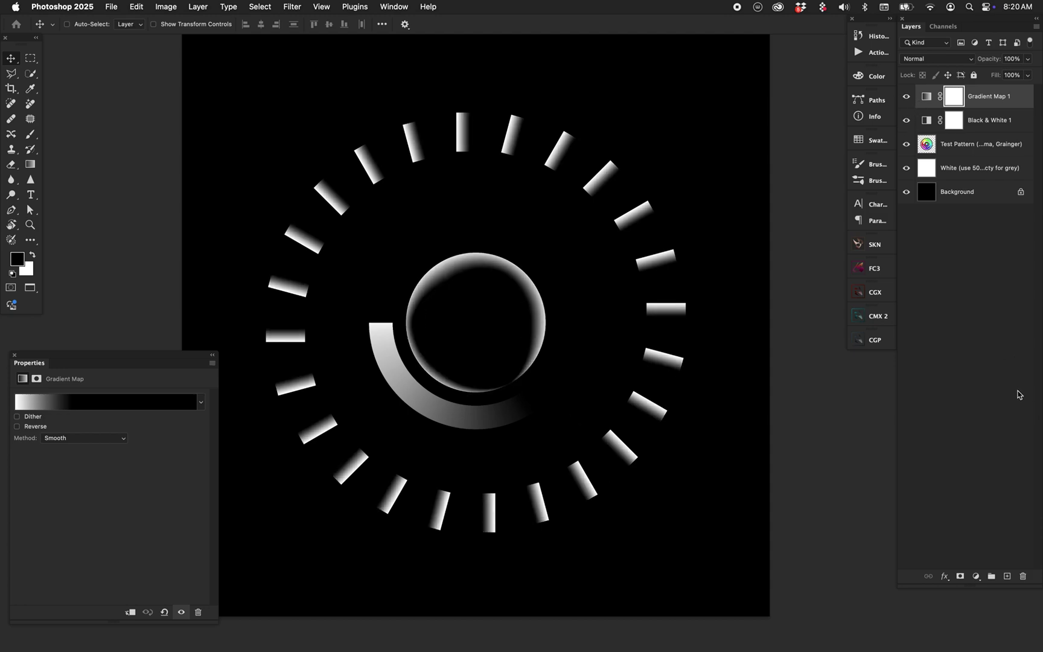
Return to floating windows and copy Gradient Map 1 and Black & White 1 together onto shelbi_pool.jpg, viewing the photo at 33.3%
key("f")
key("f")
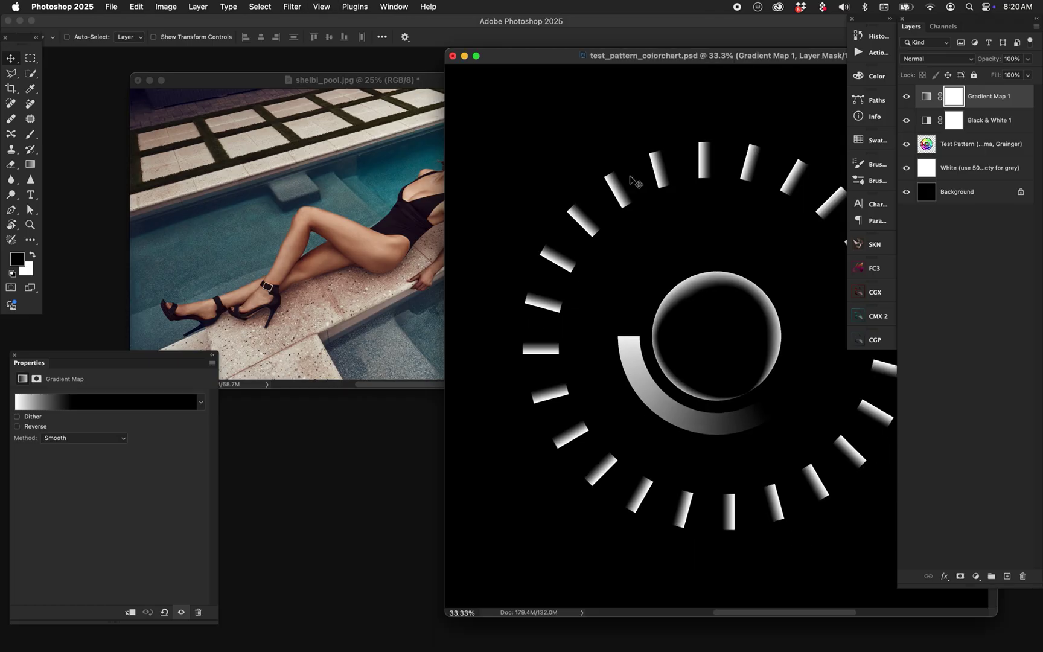
double_click(568, 57)
left_click(996, 120, "shift")
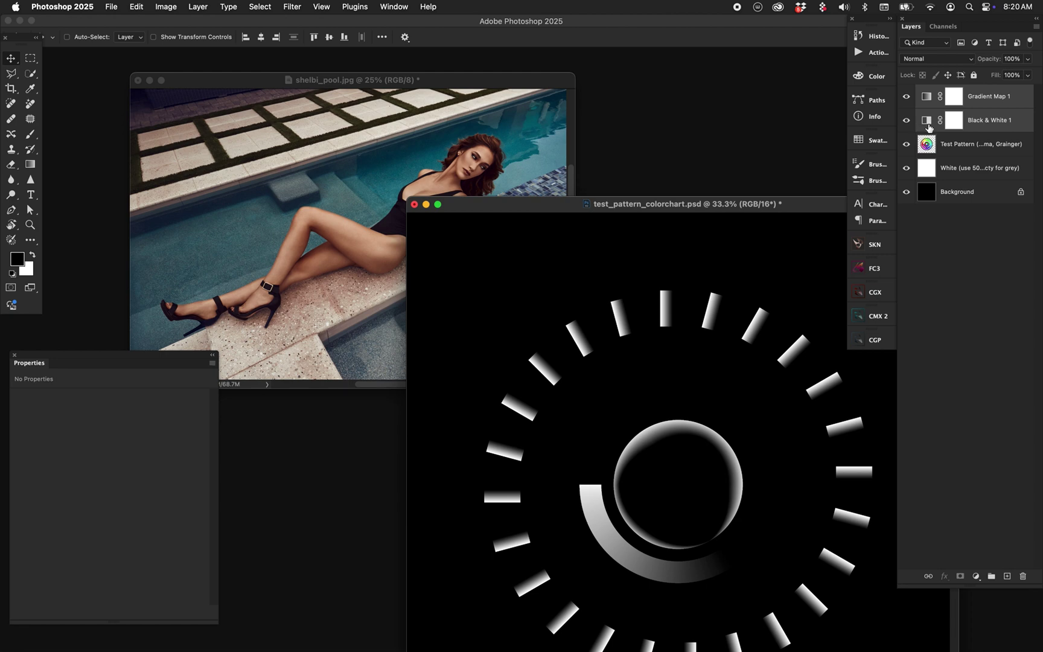
left_click_drag(923, 124, 278, 206)
left_click_drag(494, 88, 602, 64)
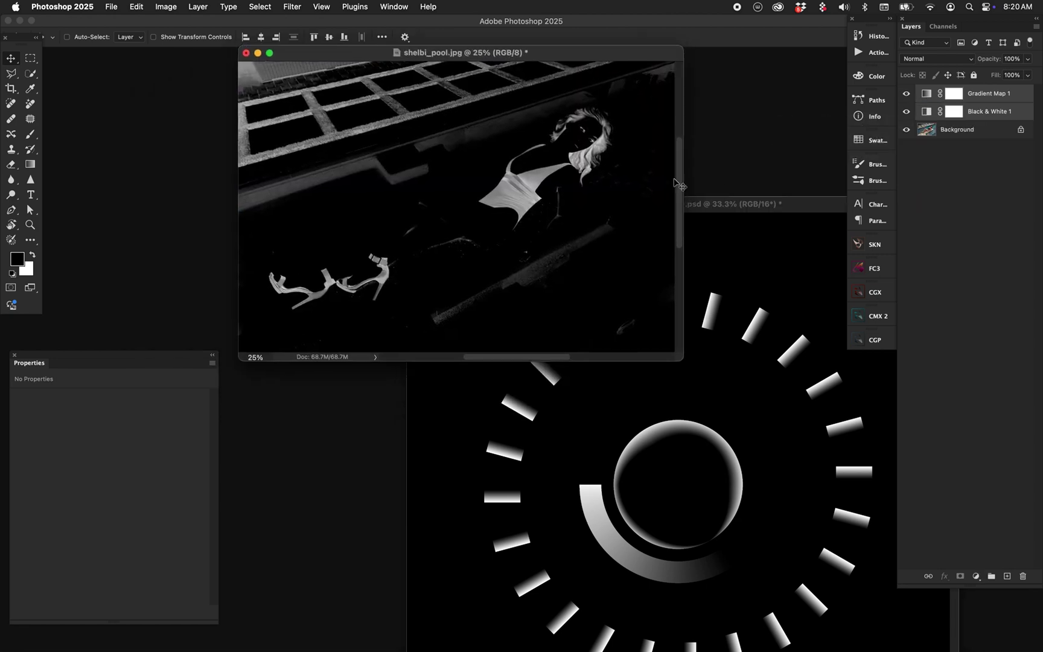
key("super+equal")
left_click_drag(735, 54, 668, 54)
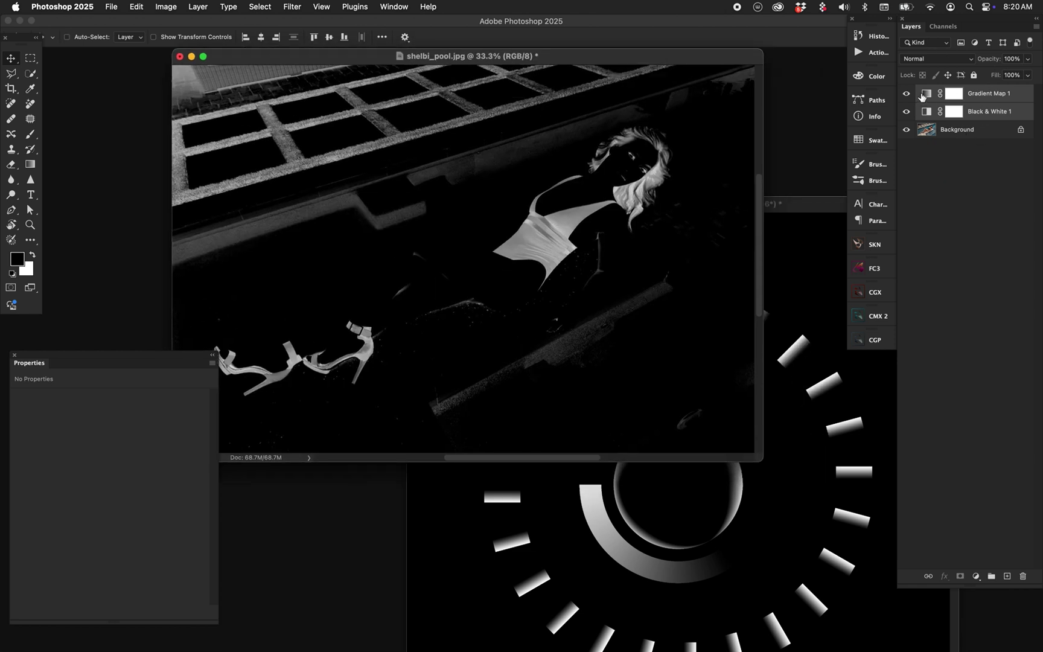
Compare the pool photo's shadow selection with and without the Black & White layer
left_click(906, 112)
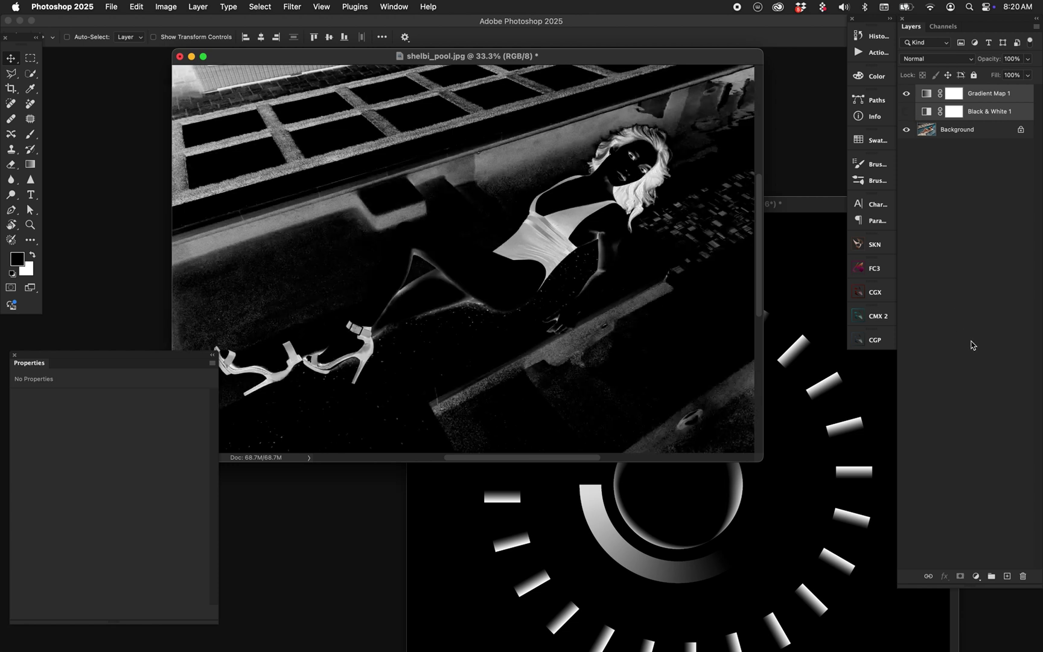
left_click(907, 112)
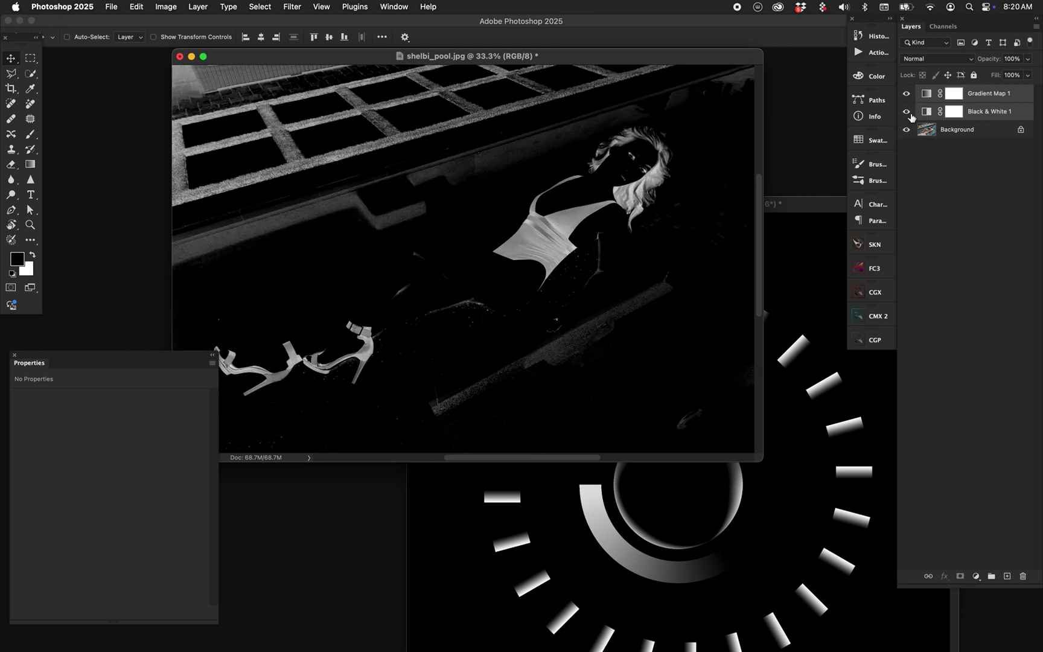
left_click(906, 112)
left_click(907, 112)
left_click(907, 112)
Move the black stop of the photo's Gradient Map slightly toward the midtones, and show and select the Black & White layer
left_click(928, 96)
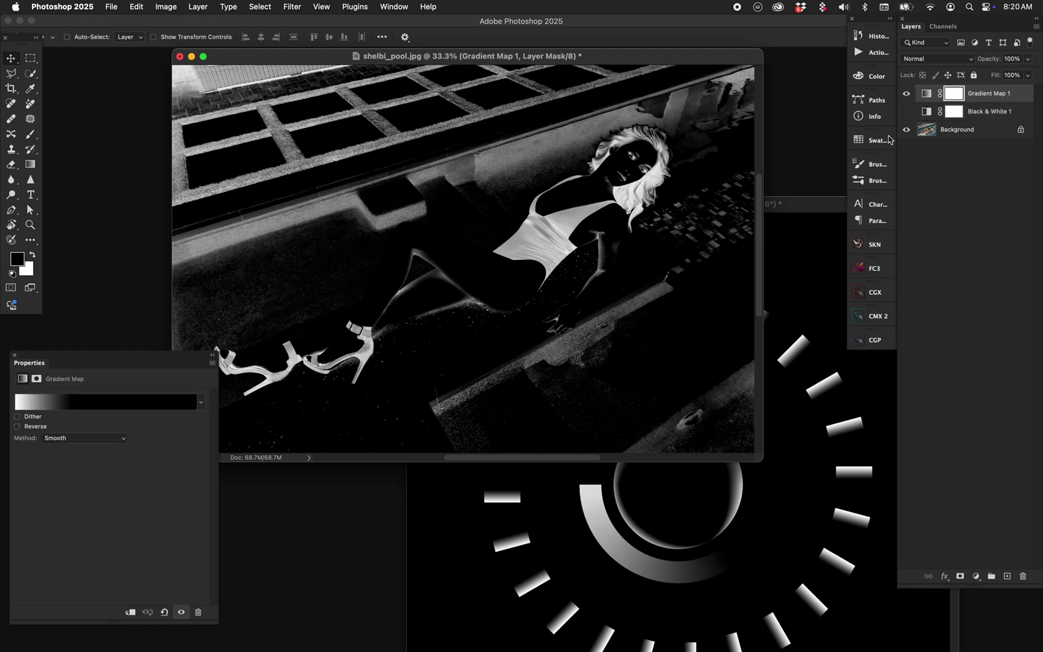
left_click(118, 398)
left_click_drag(792, 526, 811, 526)
left_click(971, 207)
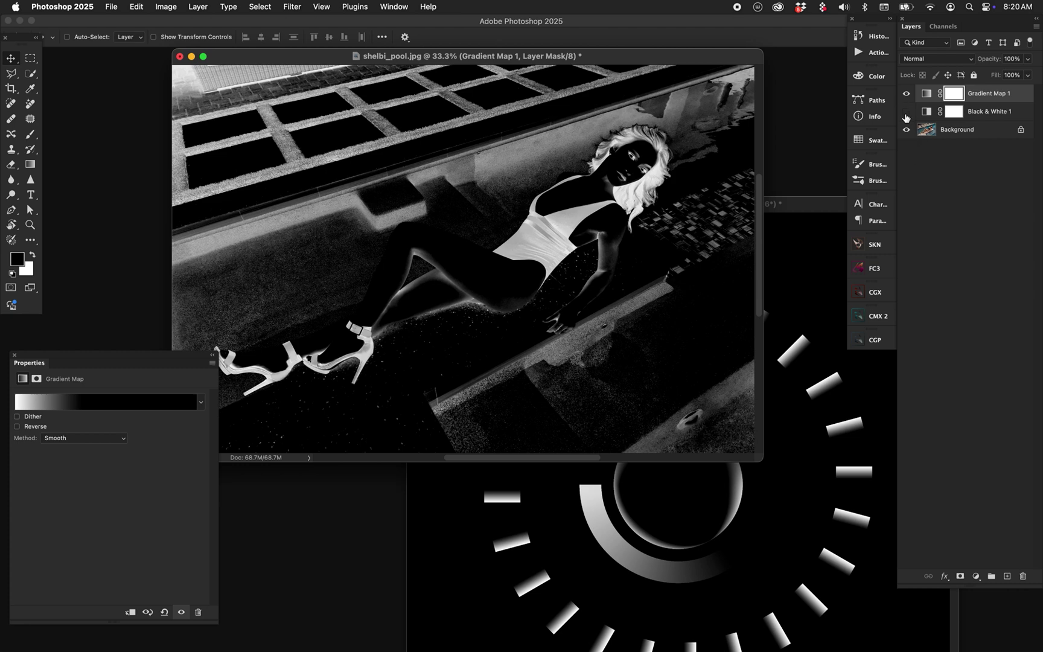
left_click(905, 112)
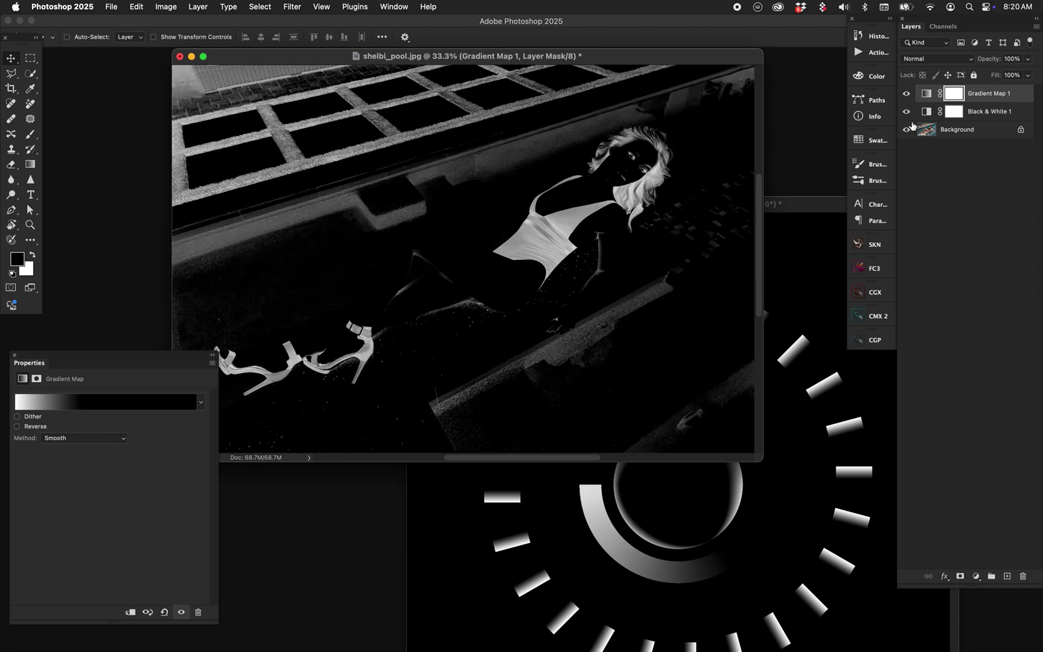
left_click(945, 111)
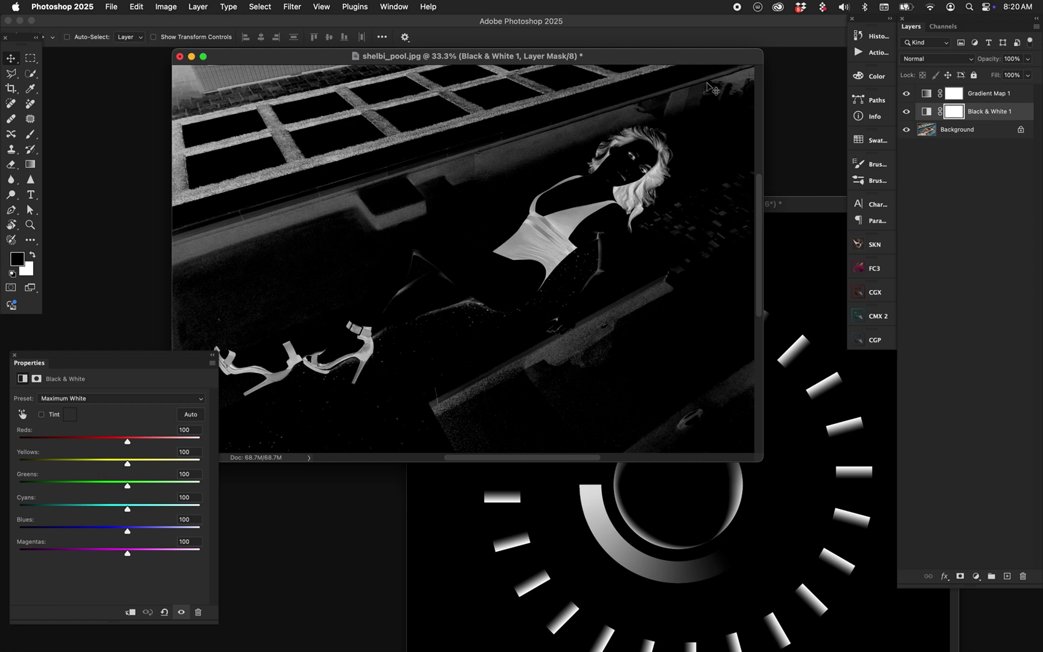
Arrange shelbi_pool.jpg and test_pattern_colorchart.psd beside each other with both documents zoomed to 25%
left_click_drag(691, 53, 638, 50)
key("cmd+minus")
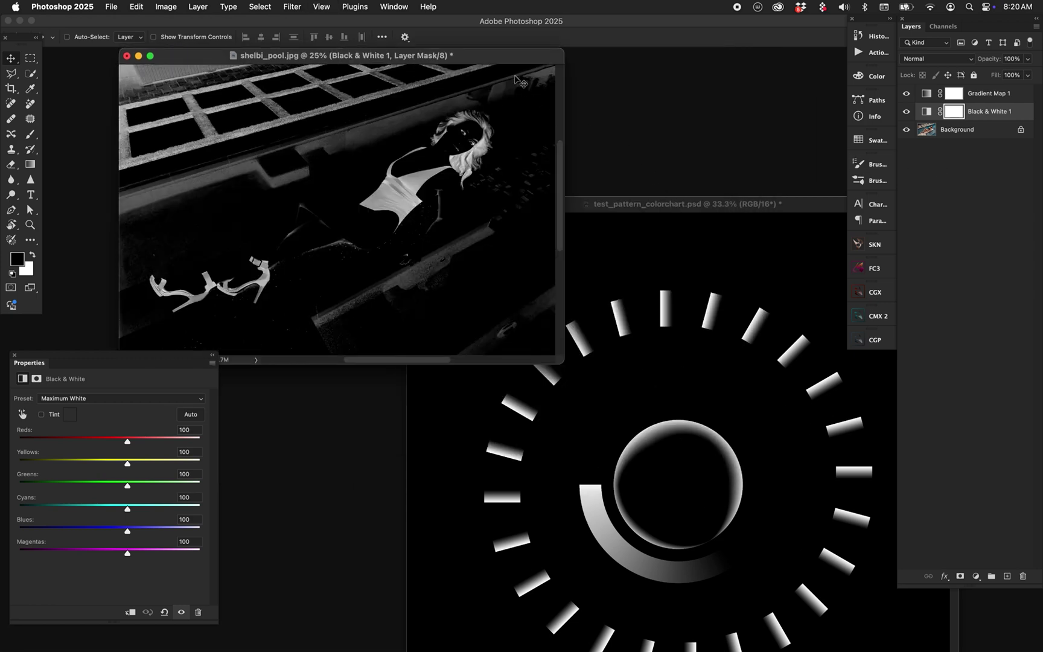
left_click_drag(578, 207, 559, 202)
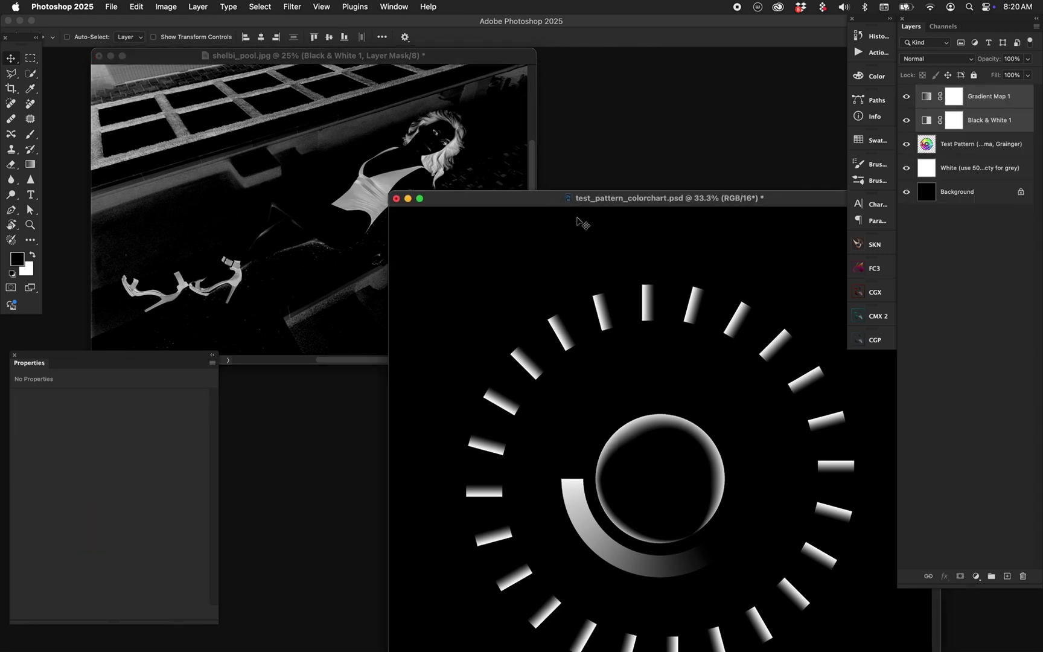
key("super+minus")
left_click_drag(478, 201, 518, 212)
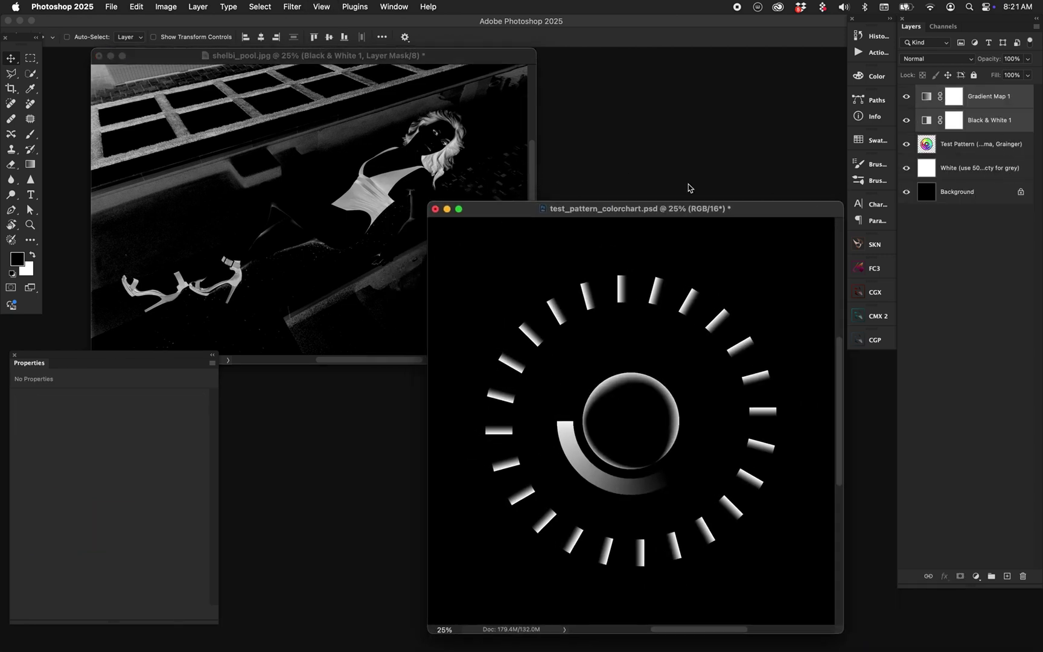
View the test pattern's shadow selection in test_pattern_colorchart.psd with the Black & White 1 layer selected and hidden
left_click(512, 162)
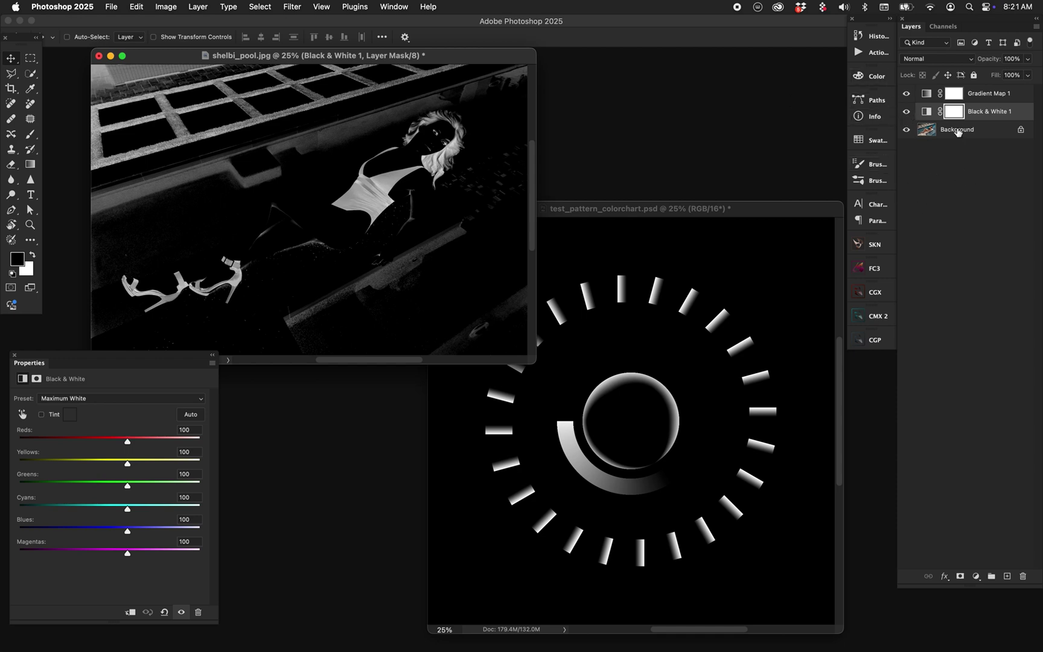
left_click(737, 275)
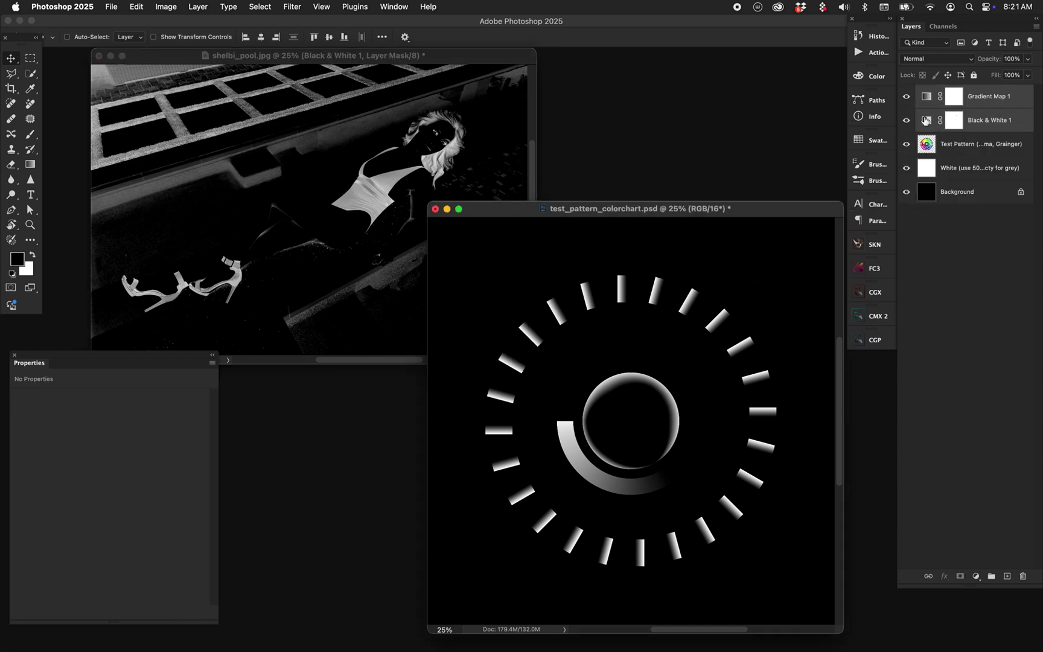
left_click(926, 120)
left_click(906, 121)
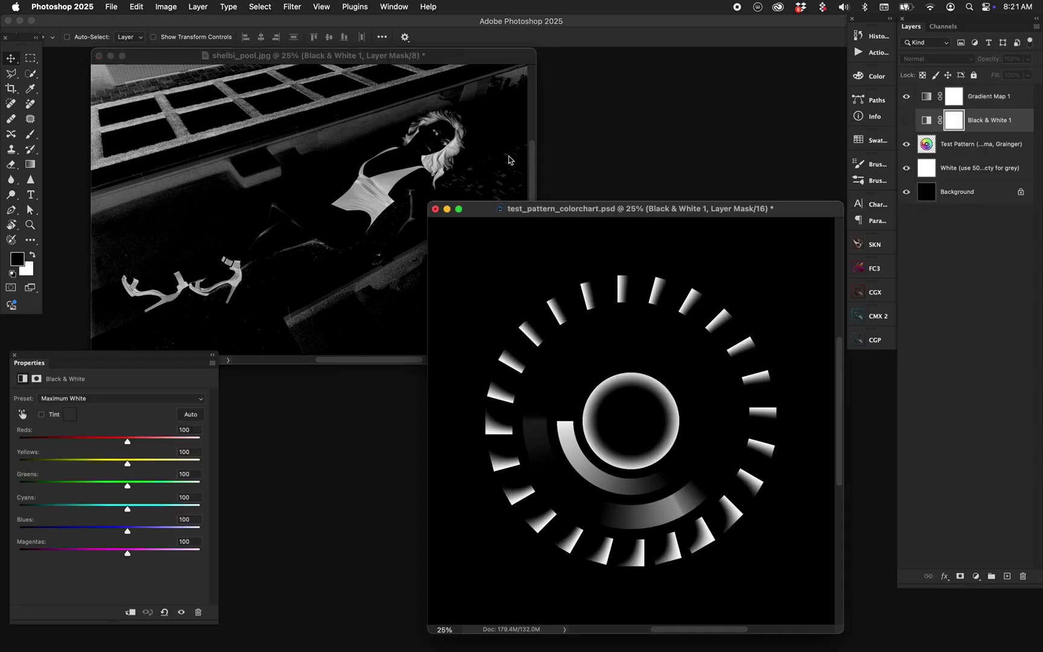
In shelbi_pool.jpg, turn the Black & White 1 layer off and on repeatedly to compare the selected shadow areas
left_click(449, 115)
left_click(905, 114)
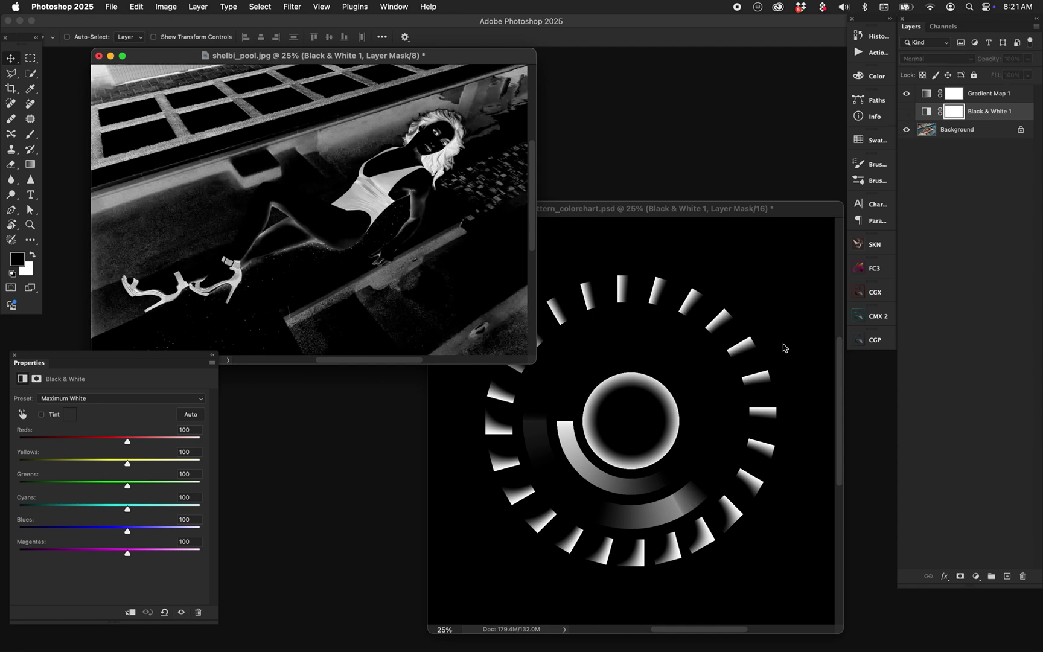
left_click(906, 112)
left_click(907, 111)
left_click(906, 111)
mouse_move(906, 95)
left_mouse_down()
mouse_move(907, 112)
mouse_move(907, 94)
left_mouse_up()
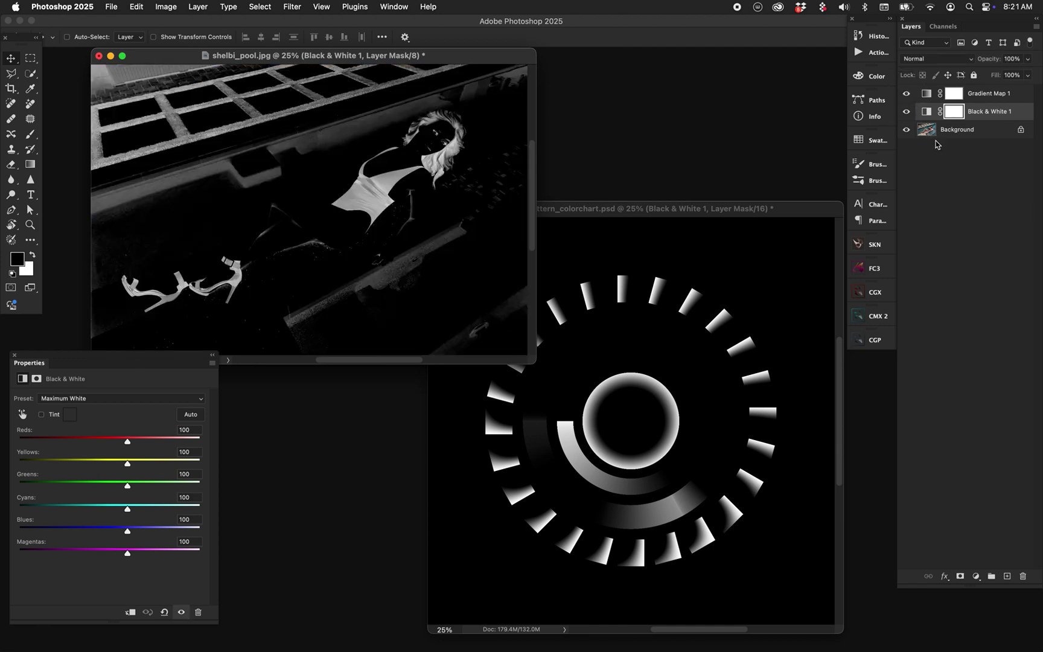
left_click(906, 112)
left_click(906, 112)
Return to test_pattern_colorchart.psd, shift its window slightly, and make the Black & White 1 layer visible to compare the swatches
left_click(785, 281)
left_click_drag(800, 208, 786, 206)
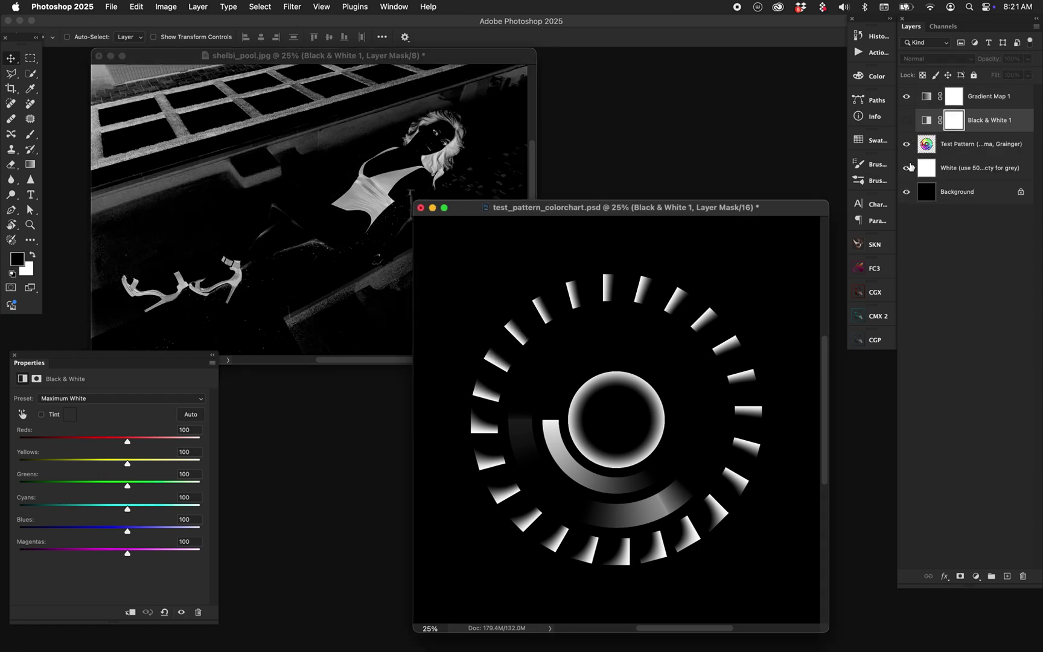
left_click(905, 122)
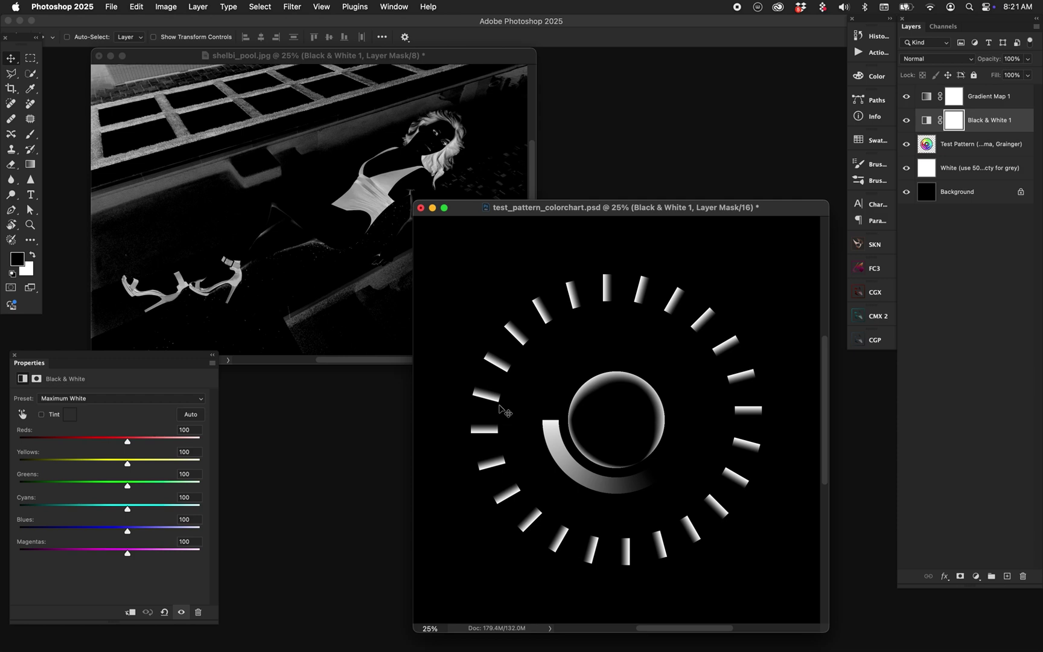
Compare the shadow selection in shelbi_pool.jpg with the original color photo by hiding and restoring both adjustment layers
left_click(447, 72)
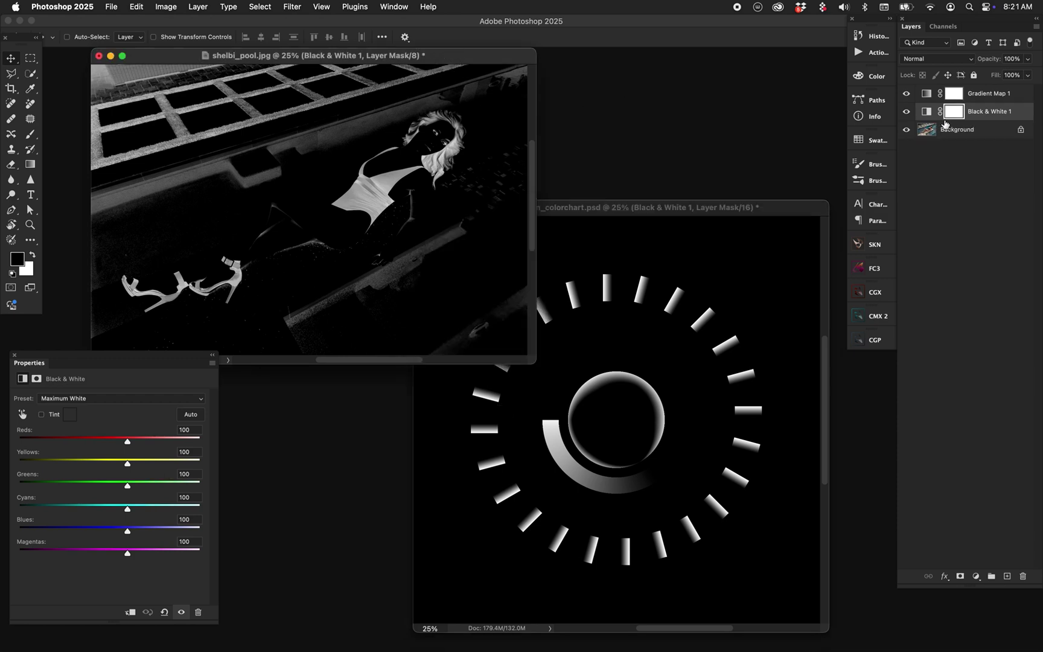
left_click(906, 111)
left_click(905, 111)
left_click_drag(906, 93, 906, 112)
left_click_drag(486, 58, 504, 60)
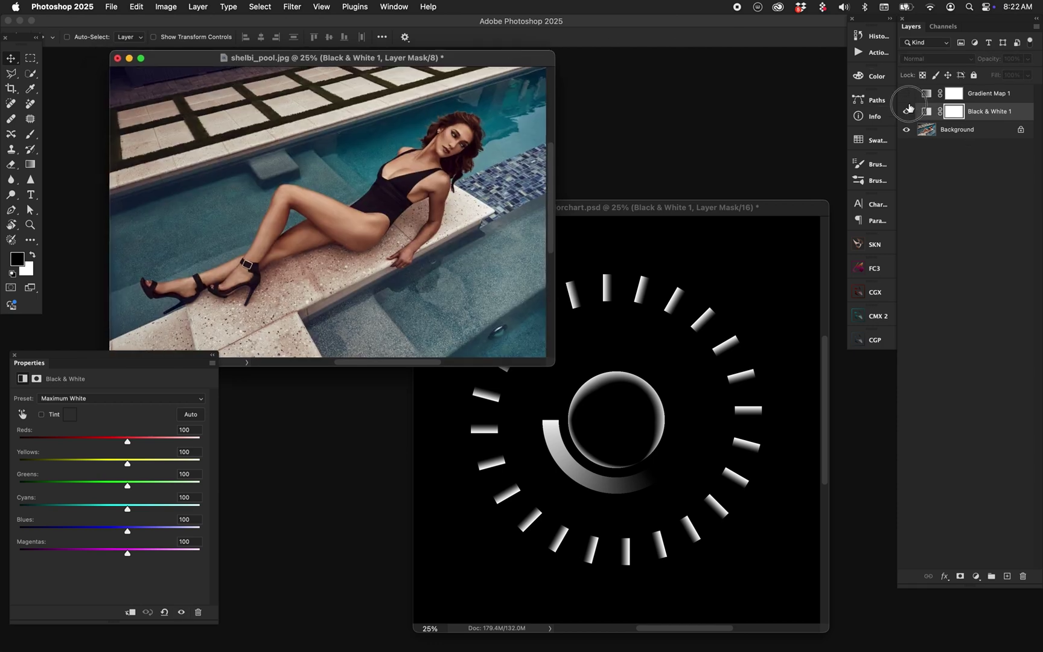
left_click_drag(906, 112, 906, 94)
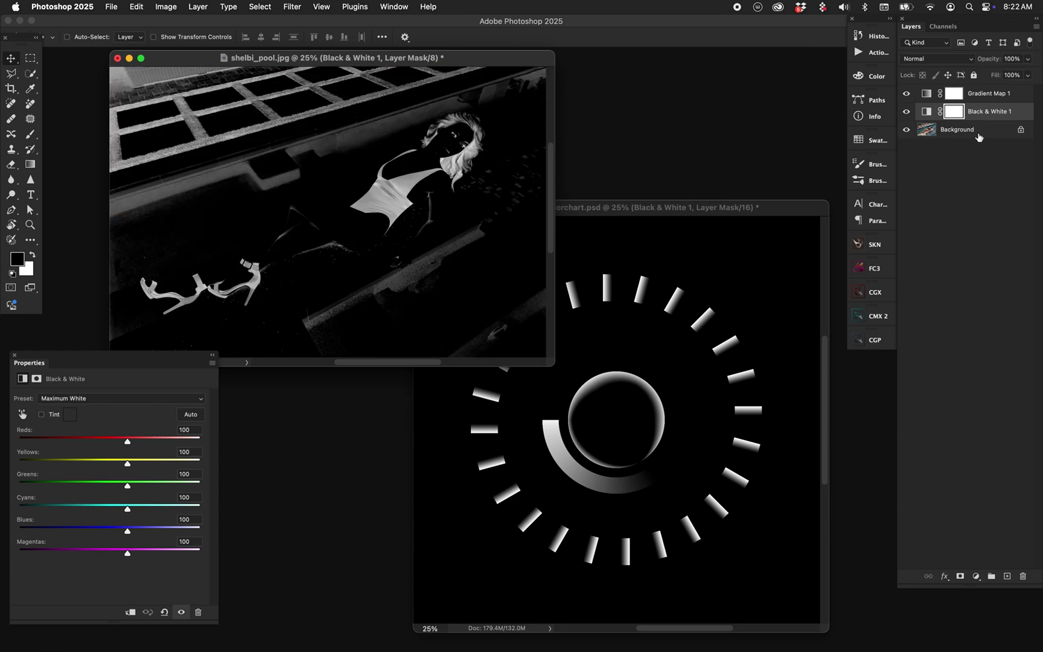
Load the Gradient Map result's luminosity as a selection, then leave only the photo's Background layer visible and select it
left_click(984, 100)
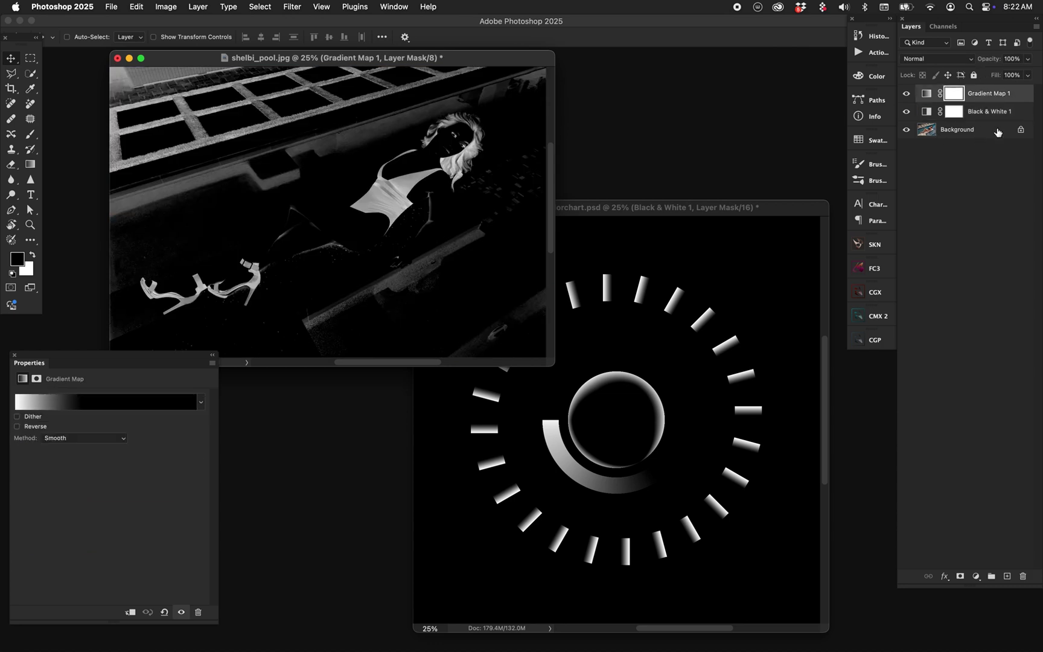
key("super+alt+2")
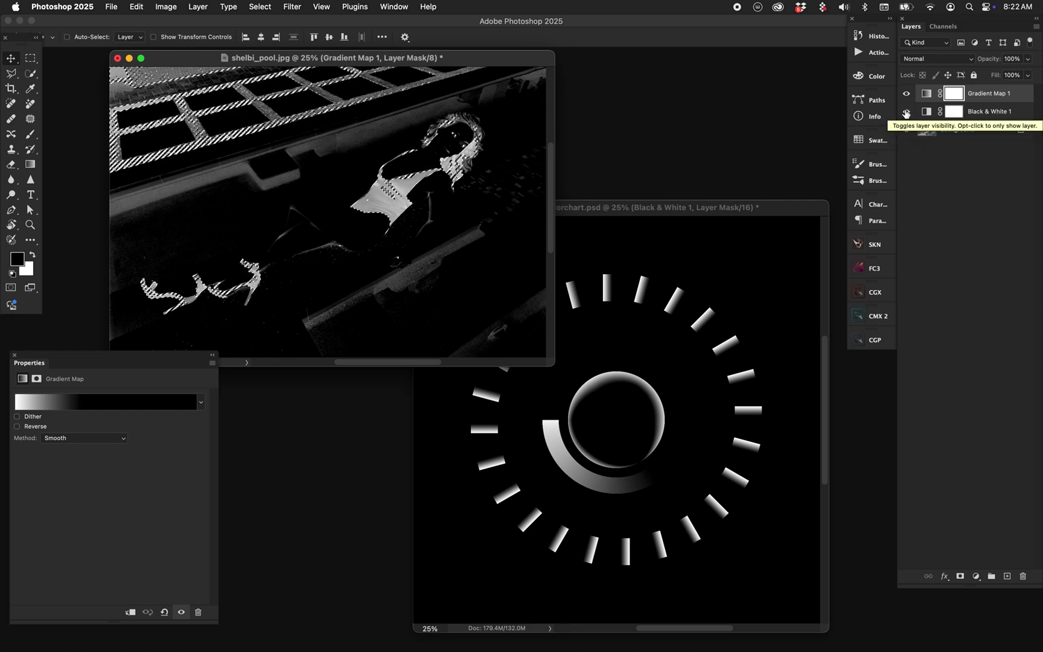
left_click(906, 129, "alt")
left_click(960, 129)
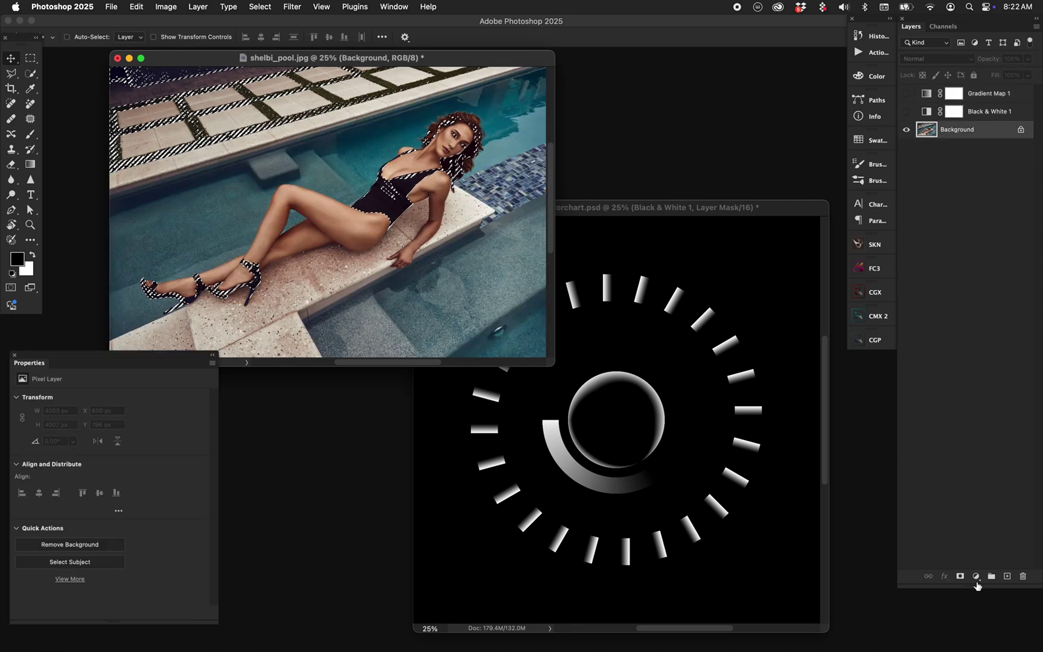
Add a Curves adjustment masked by the selection above Background and darken it with a curve point at input 191, output 83
left_click(976, 576)
left_click(1002, 475)
left_click_drag(110, 500, 158, 526)
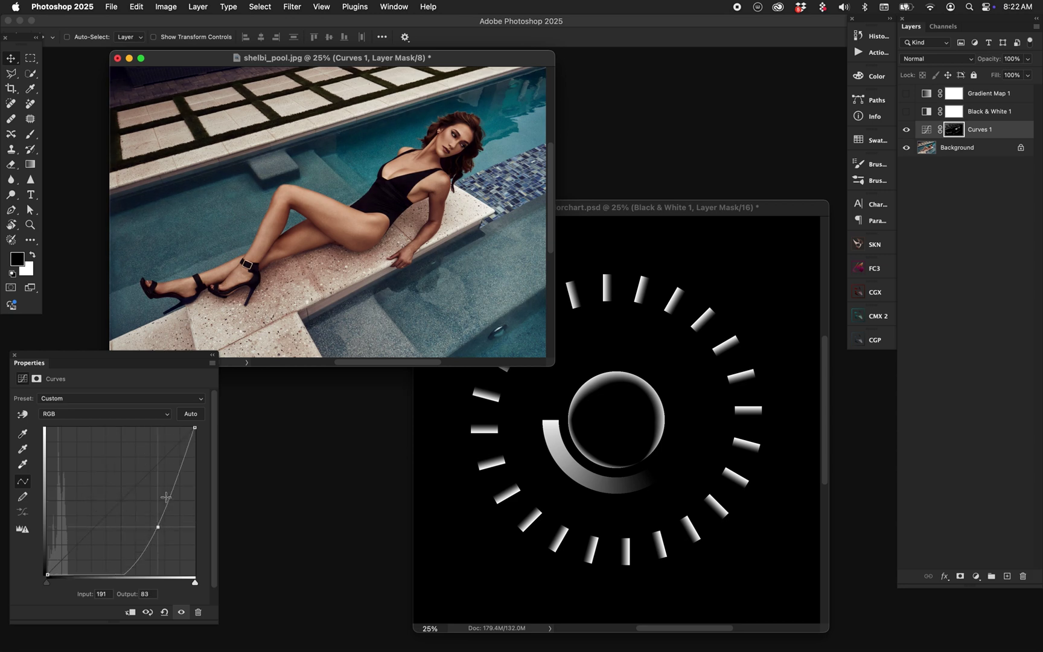